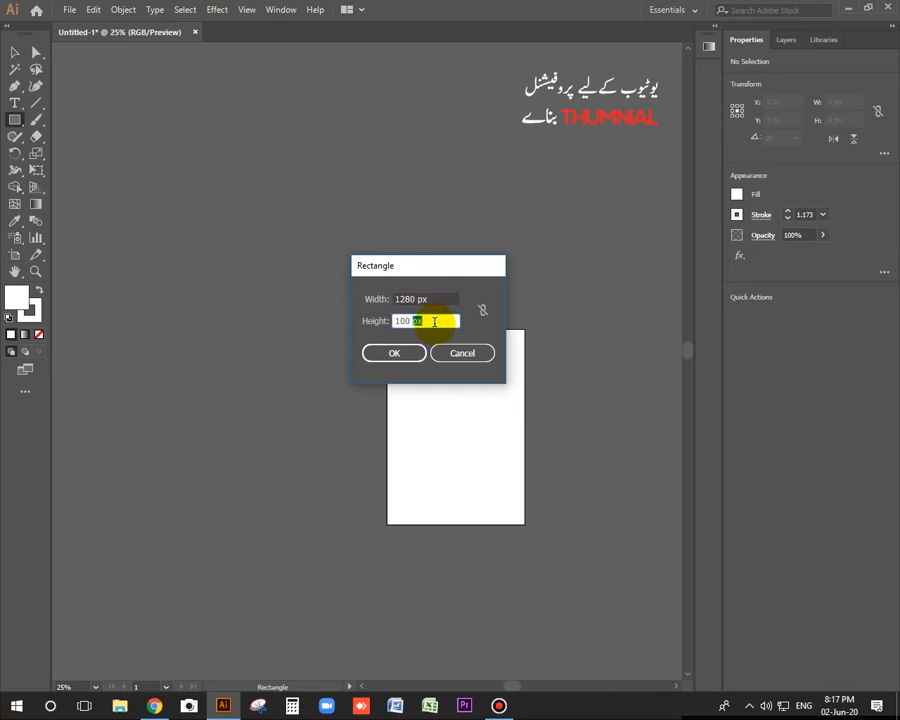
Step: Create a 1280 by 720 px white rectangle and move it onto the empty canvas above the artboard
{"action": "key", "text": "BackSpace"}
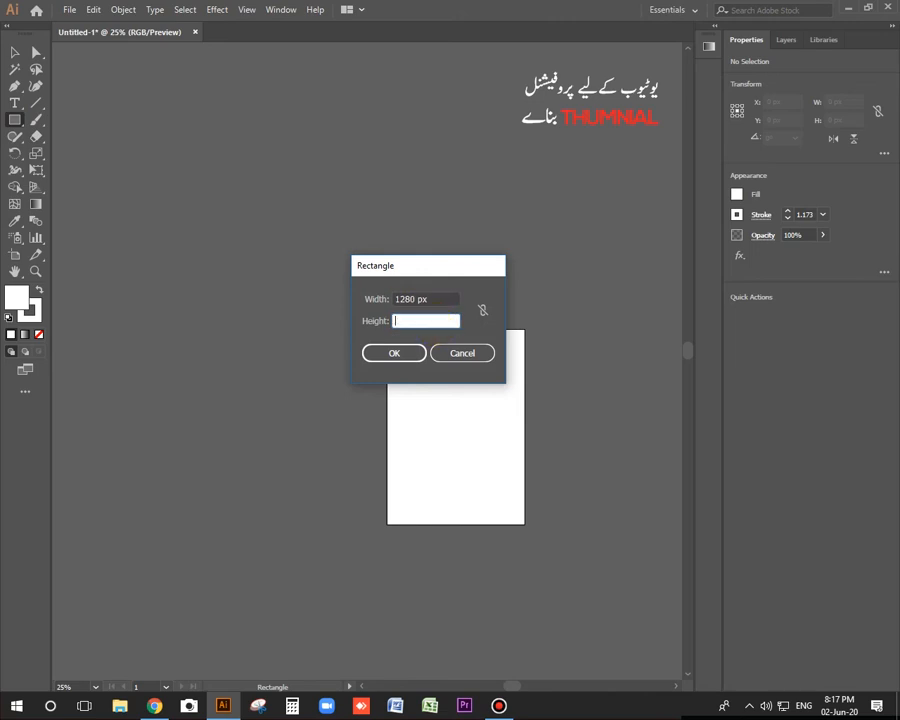
{"action": "left_click", "coordinate": [412, 355]}
{"action": "left_click", "coordinate": [15, 52]}
{"action": "left_click_drag", "start_coordinate": [533, 252], "coordinate": [390, 202]}
{"action": "left_click", "coordinate": [368, 418]}
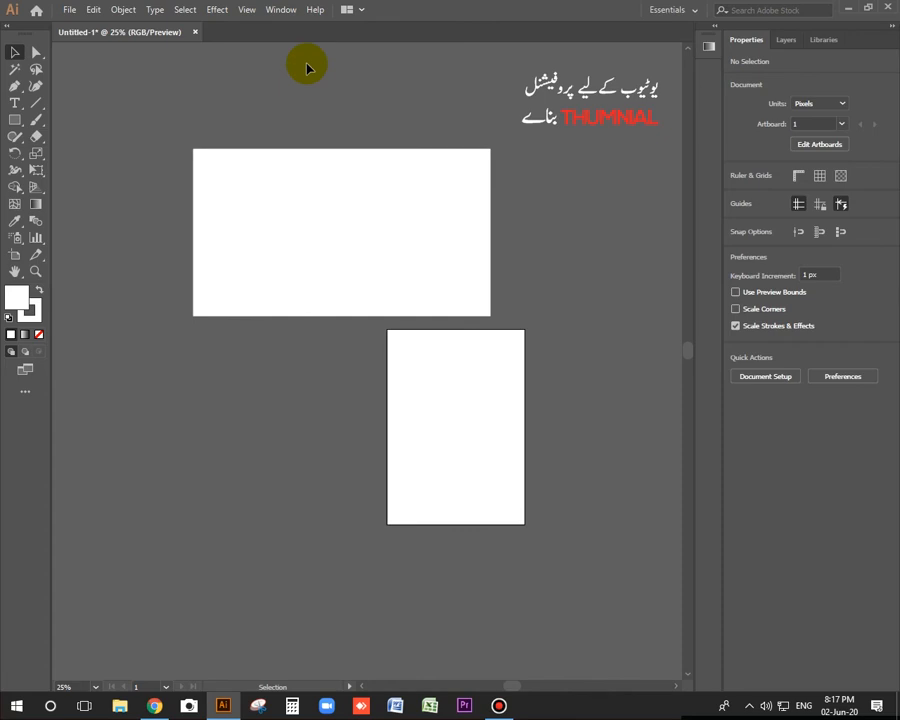
Step: Draw a rectangle about 773 by 426 px in the white rectangle's lower-left corner and fill it with red
{"action": "left_click", "coordinate": [12, 120]}
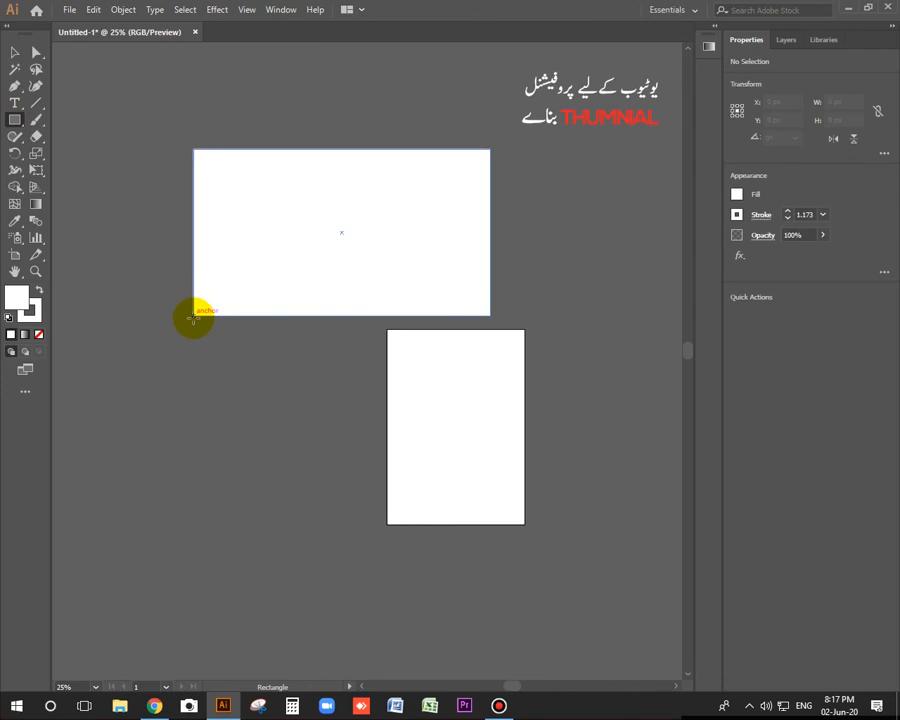
{"action": "left_click_drag", "start_coordinate": [193, 314], "coordinate": [373, 217]}
{"action": "left_click", "coordinate": [736, 194]}
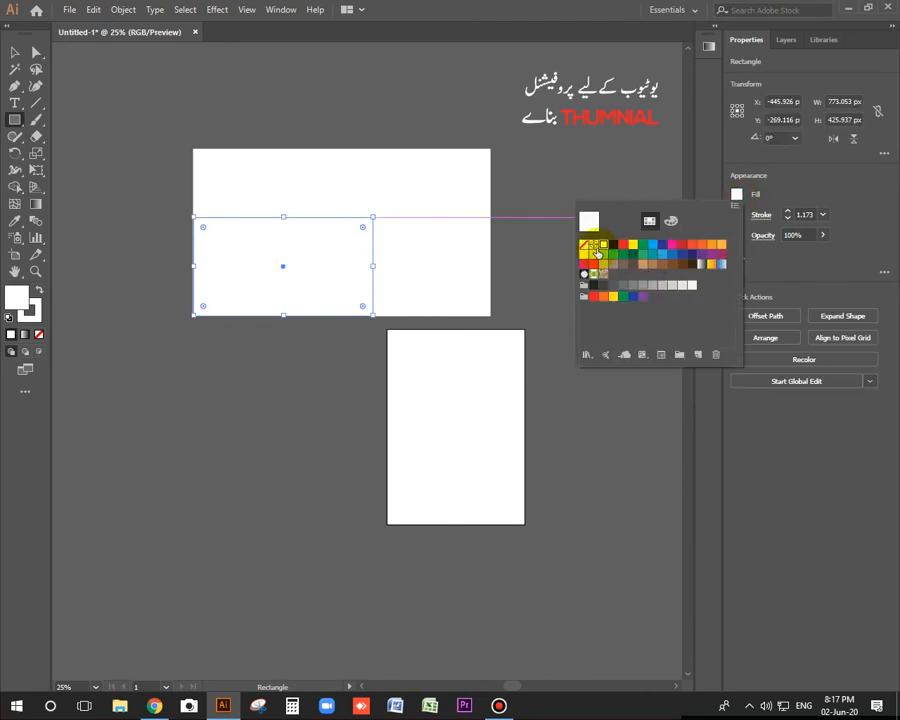
{"action": "left_click", "coordinate": [622, 244]}
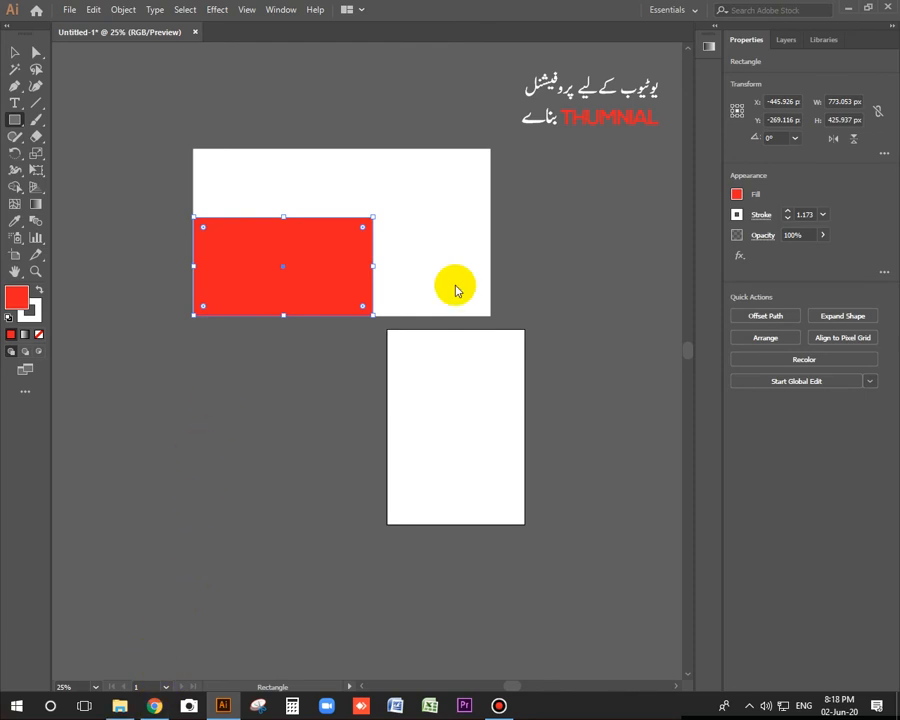
Step: Add the portrait cutout as an embedded image and move it against the right side of the white rectangle
{"action": "left_click_drag", "start_coordinate": [455, 285], "coordinate": [457, 287]}
{"action": "key", "text": "Delete"}
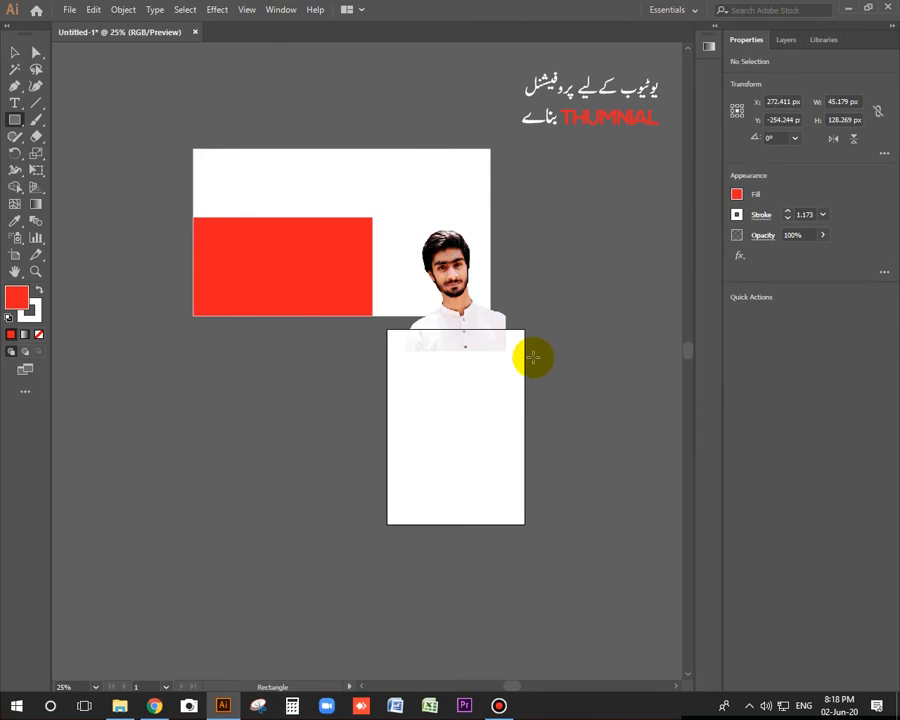
{"action": "left_click", "coordinate": [17, 55]}
{"action": "left_click", "coordinate": [448, 315]}
{"action": "left_click", "coordinate": [758, 316]}
{"action": "left_click_drag", "start_coordinate": [470, 302], "coordinate": [439, 231]}
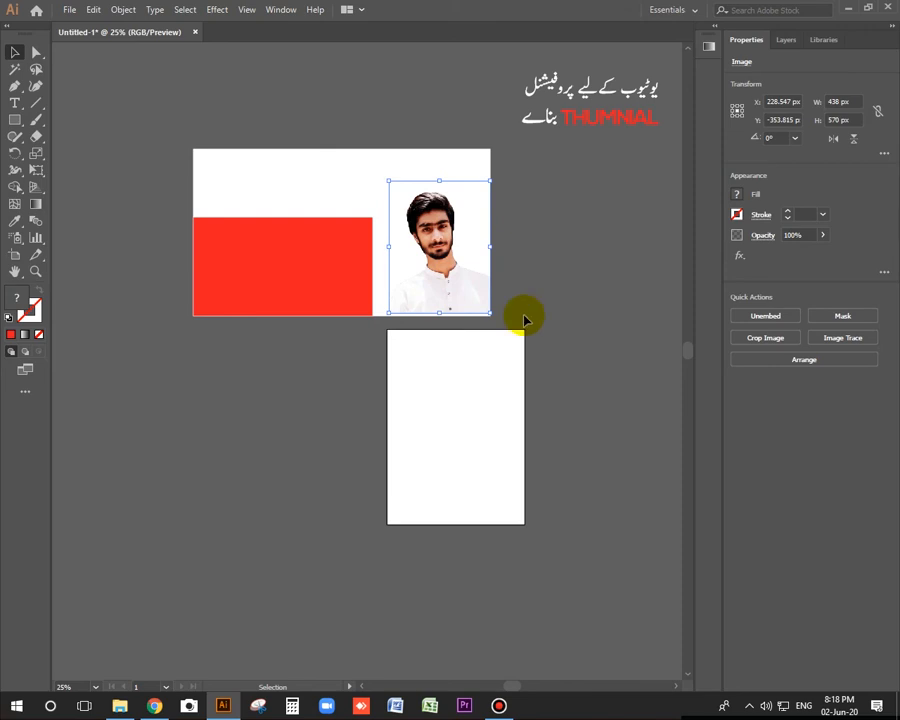
Step: Stretch the portrait to about 507 by 720 px, filling the white rectangle's height, and widen the red rectangle to about 800 px
{"action": "left_click_drag", "start_coordinate": [438, 311], "coordinate": [438, 317]}
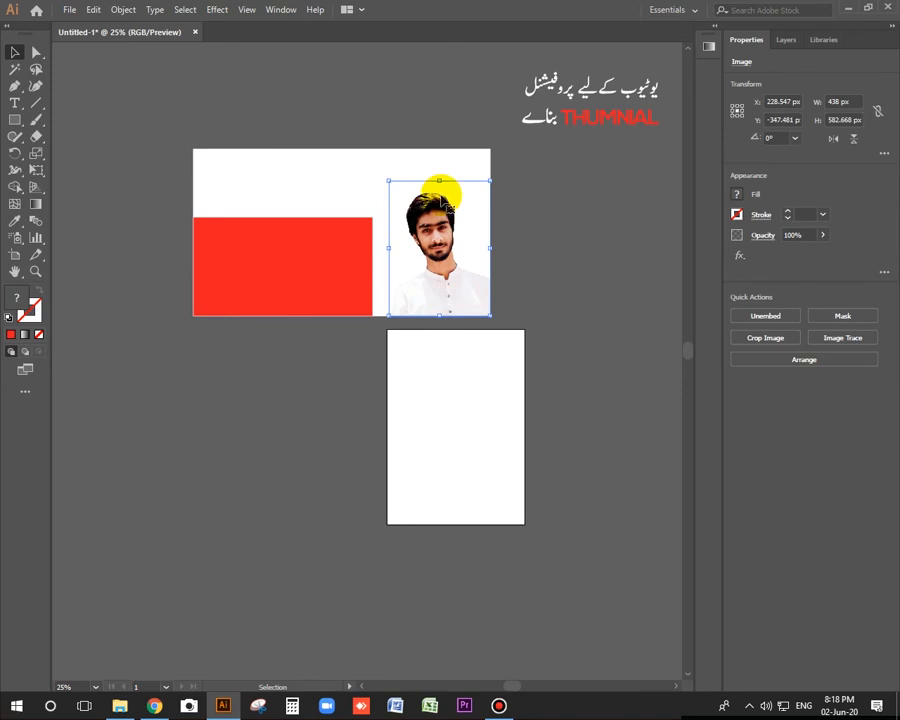
{"action": "left_click_drag", "start_coordinate": [438, 181], "coordinate": [438, 149]}
{"action": "left_click_drag", "start_coordinate": [389, 232], "coordinate": [378, 266]}
{"action": "left_click", "coordinate": [349, 283]}
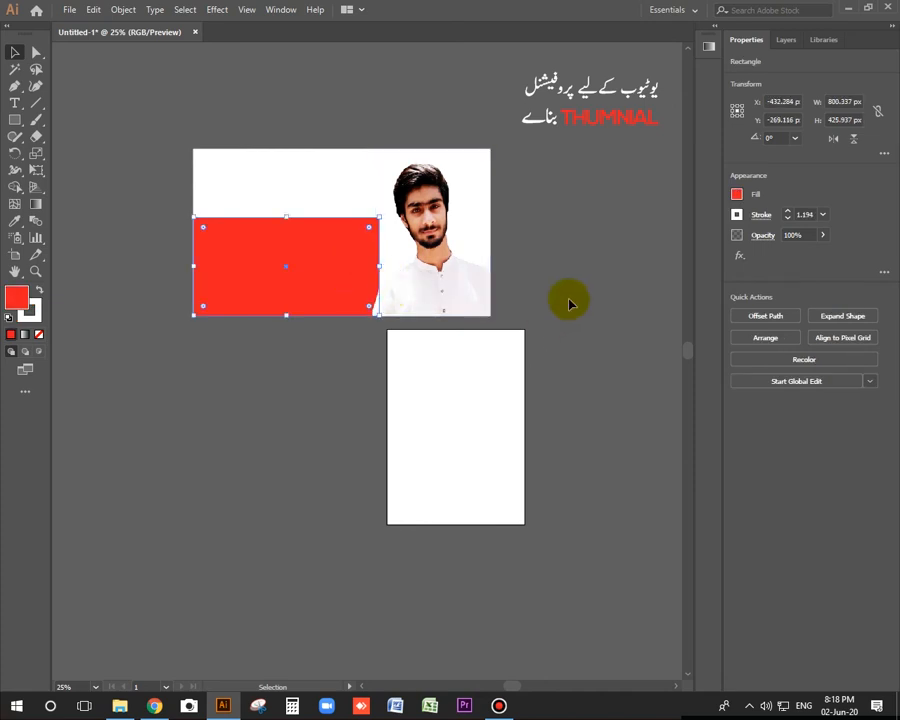
Step: Send the portrait image backward so that the red rectangle overlaps its edge
{"action": "left_click", "coordinate": [448, 296]}
{"action": "right_click", "coordinate": [450, 297]}
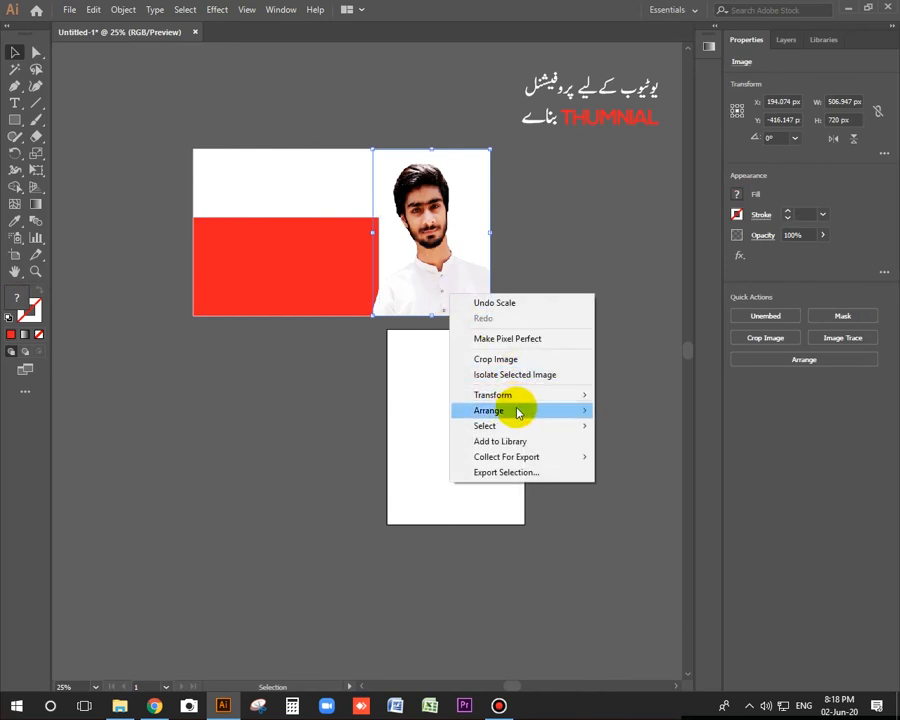
{"action": "mouse_move", "coordinate": [518, 410]}
{"action": "left_click", "coordinate": [621, 441]}
{"action": "left_click", "coordinate": [564, 336]}
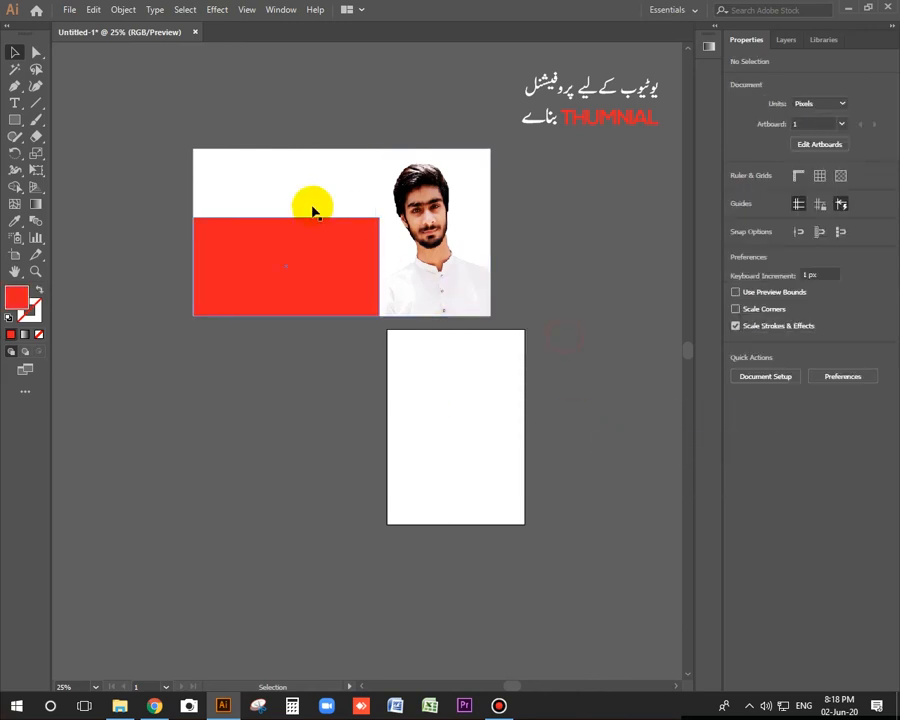
Step: Move the Urdu title group onto the red rectangle and bring it to the front
{"action": "left_click", "coordinate": [595, 107]}
{"action": "left_click_drag", "start_coordinate": [595, 107], "coordinate": [279, 272]}
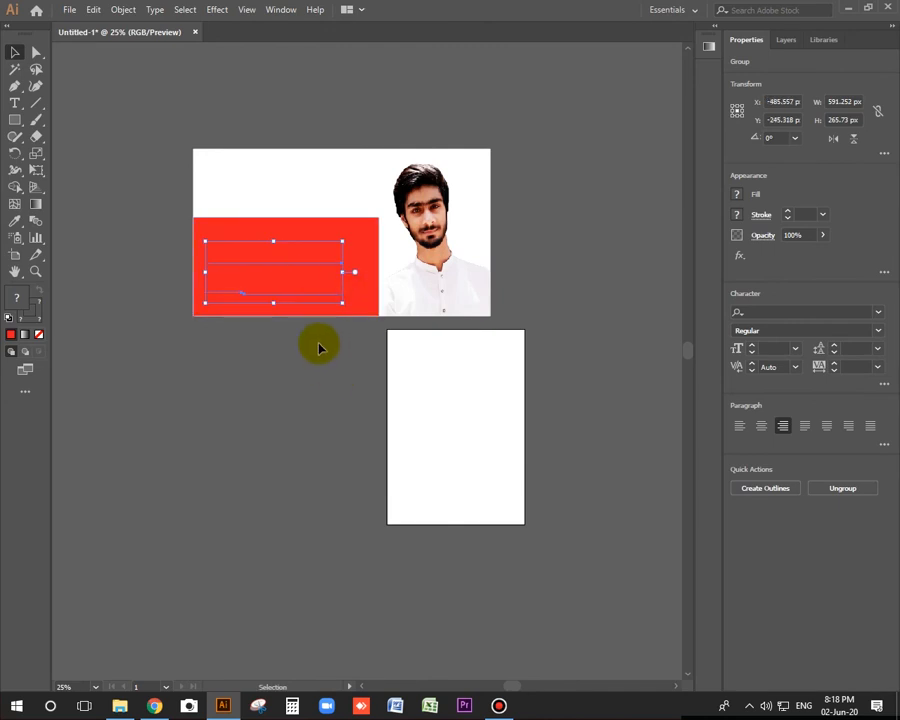
{"action": "right_click", "coordinate": [297, 260]}
{"action": "mouse_move", "coordinate": [433, 418]}
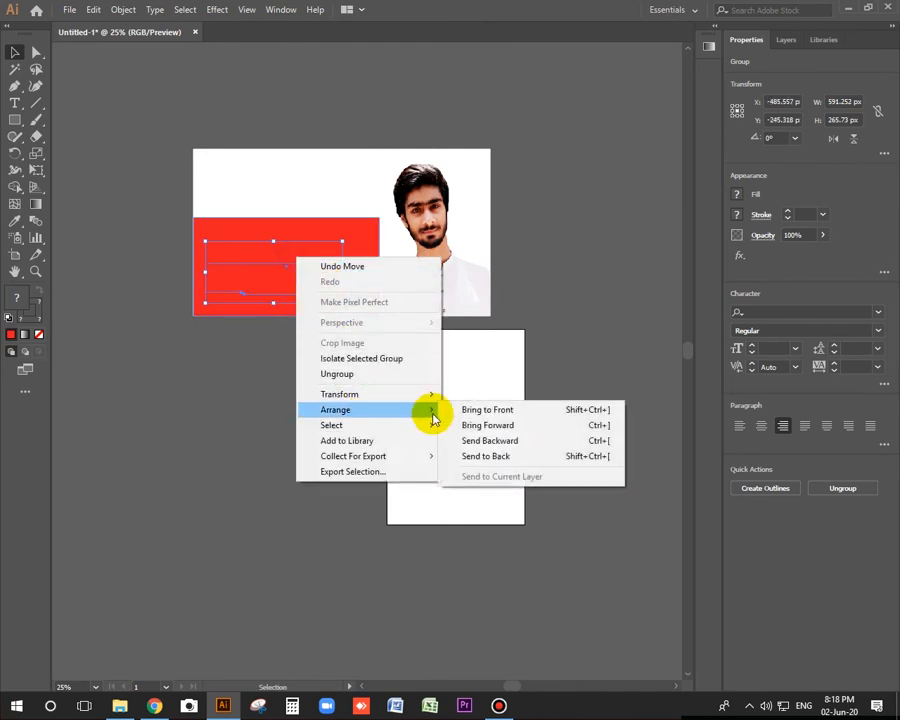
{"action": "left_click", "coordinate": [498, 411]}
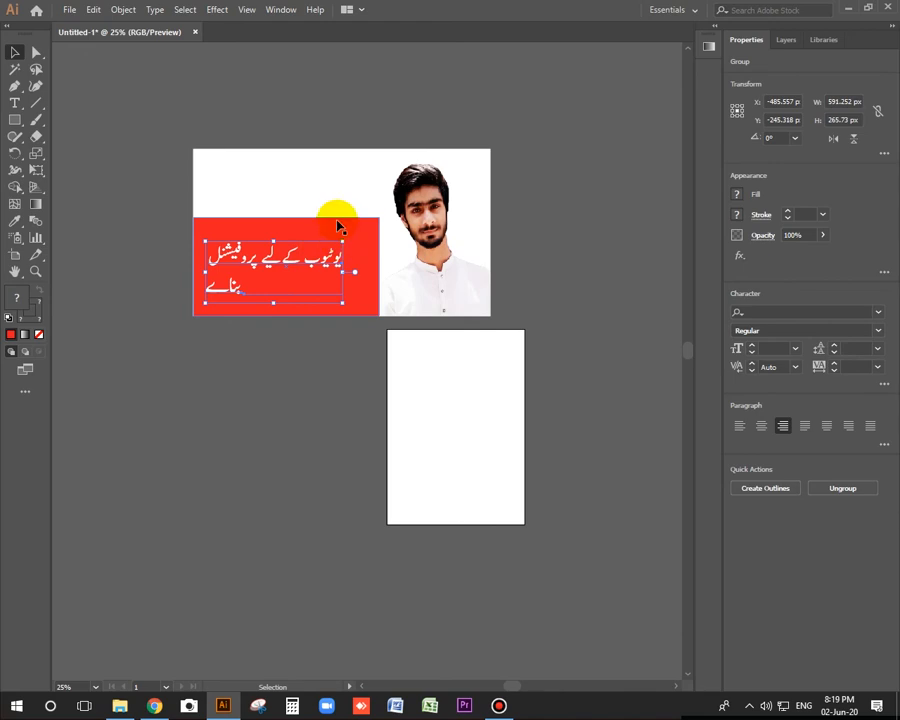
Step: Move the title group off the red rectangle to the empty canvas just above the white rectangle
{"action": "left_click", "coordinate": [320, 263]}
{"action": "left_click_drag", "start_coordinate": [320, 263], "coordinate": [334, 182]}
{"action": "right_click", "coordinate": [318, 175]}
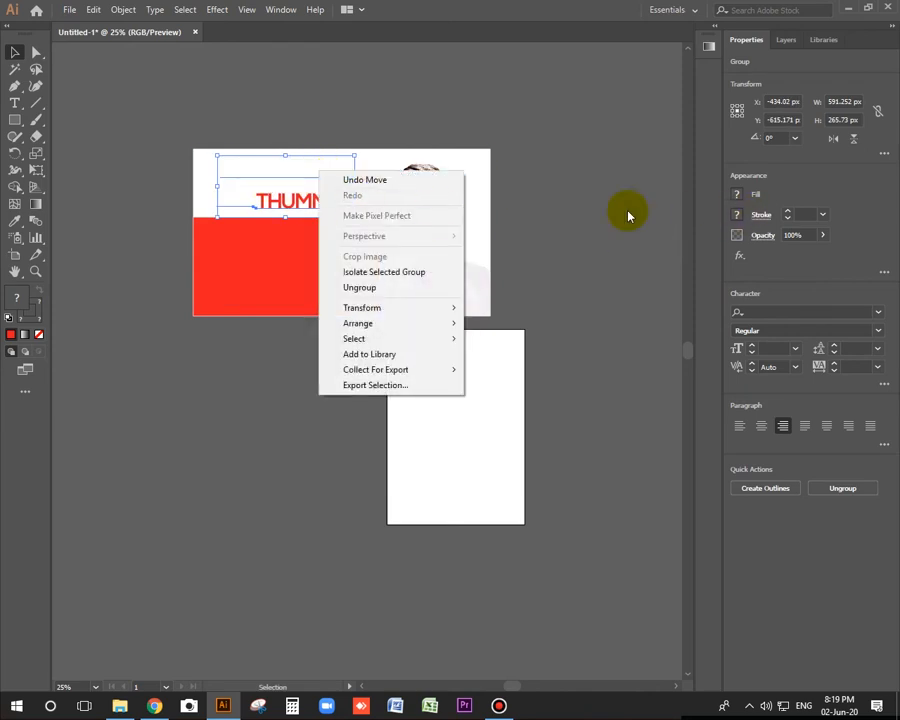
{"action": "left_click", "coordinate": [582, 190]}
{"action": "left_click_drag", "start_coordinate": [279, 200], "coordinate": [325, 112]}
Step: Isolate the title group and fill its upper Urdu line with black
{"action": "double_click", "coordinate": [288, 88]}
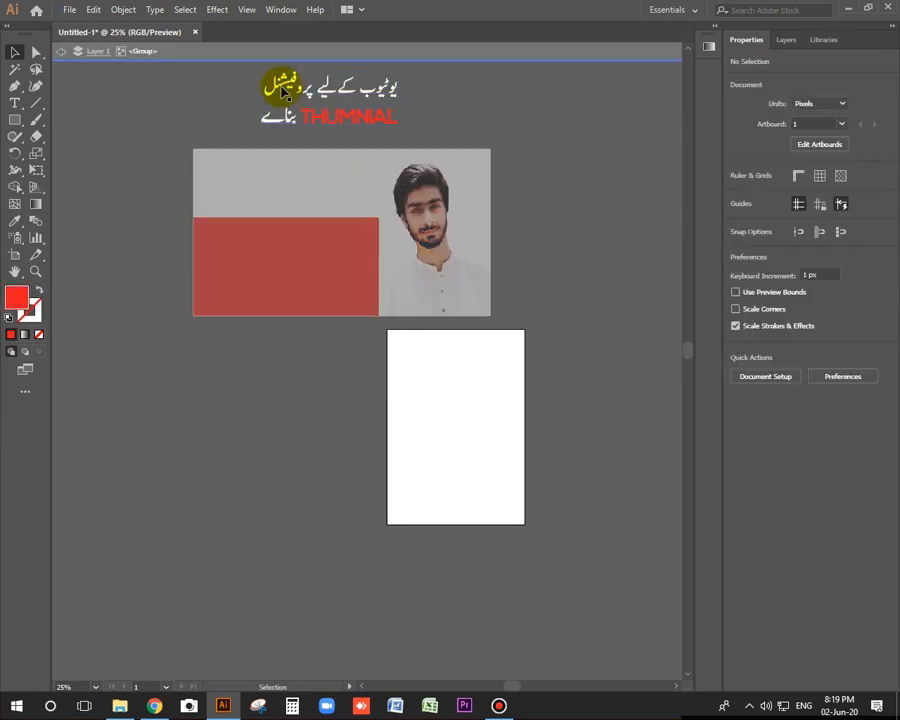
{"action": "left_click", "coordinate": [288, 88]}
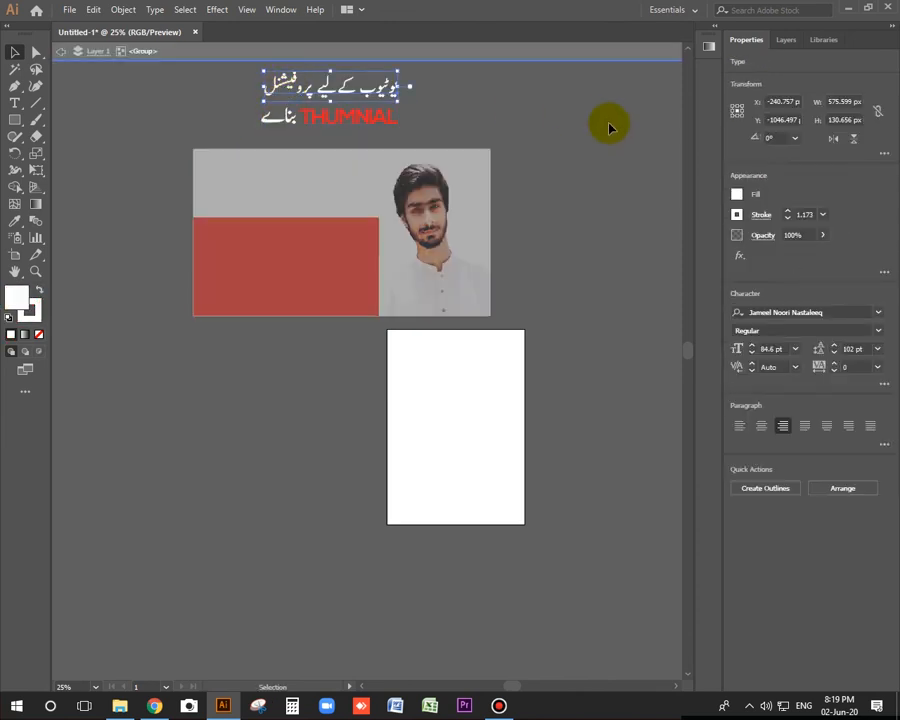
{"action": "left_click", "coordinate": [737, 196]}
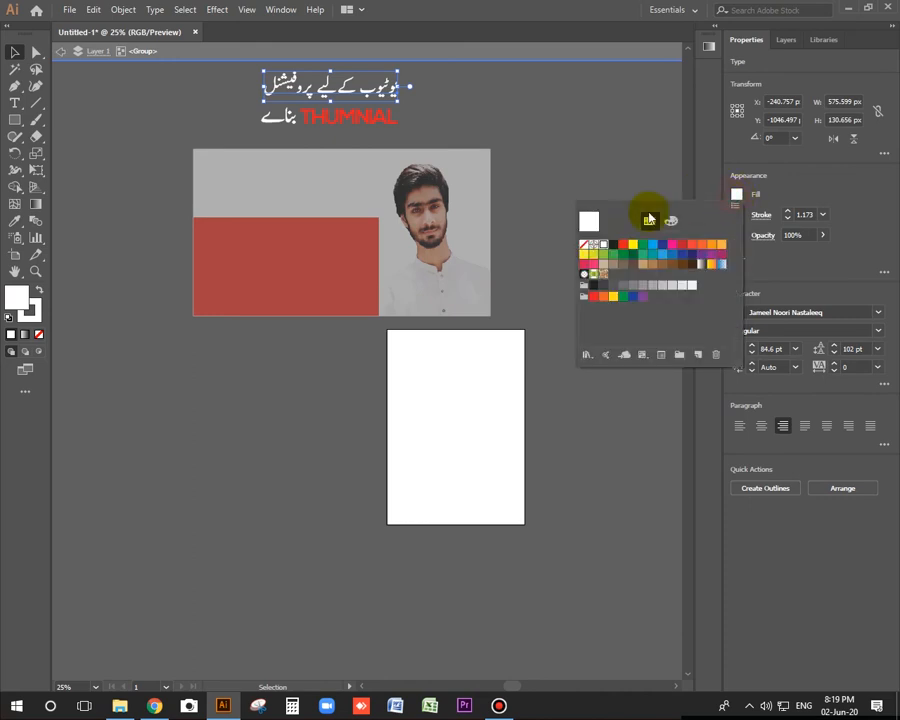
{"action": "left_click", "coordinate": [594, 273]}
{"action": "left_click", "coordinate": [517, 143]}
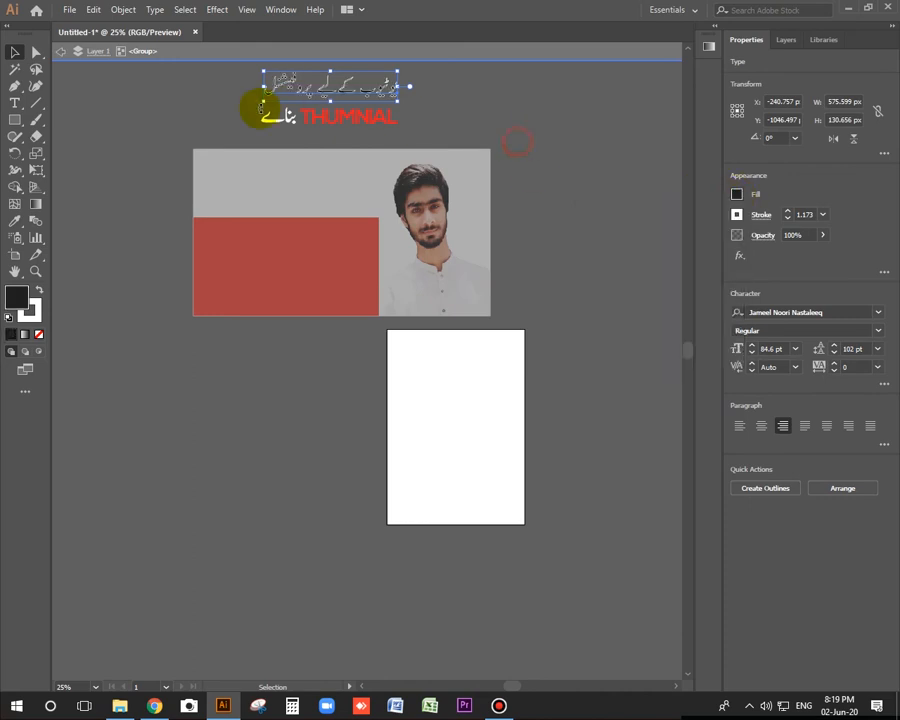
Step: Ungroup the title's lower line, fill the Urdu word beside THUMNIAL with black, and leave isolation mode
{"action": "left_click", "coordinate": [282, 126]}
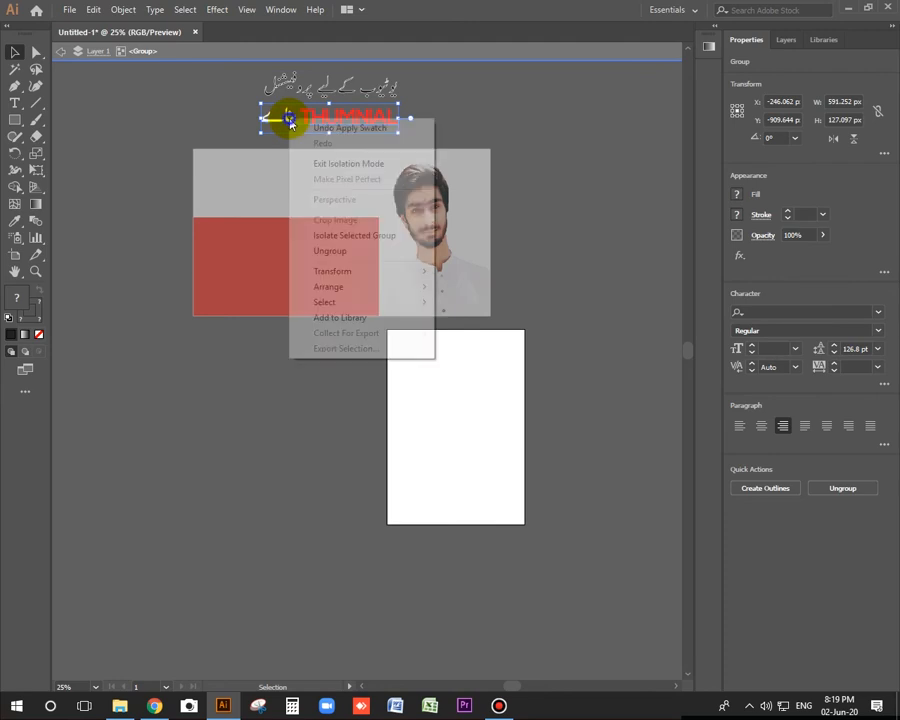
{"action": "right_click", "coordinate": [290, 123]}
{"action": "left_click", "coordinate": [364, 256]}
{"action": "left_click", "coordinate": [260, 132]}
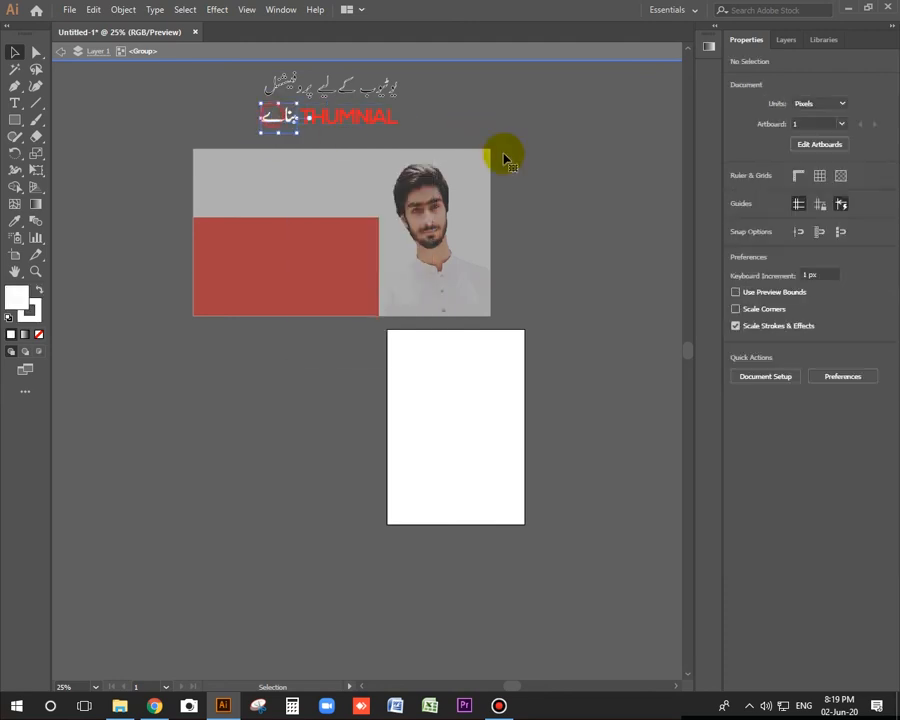
{"action": "left_click", "coordinate": [737, 195]}
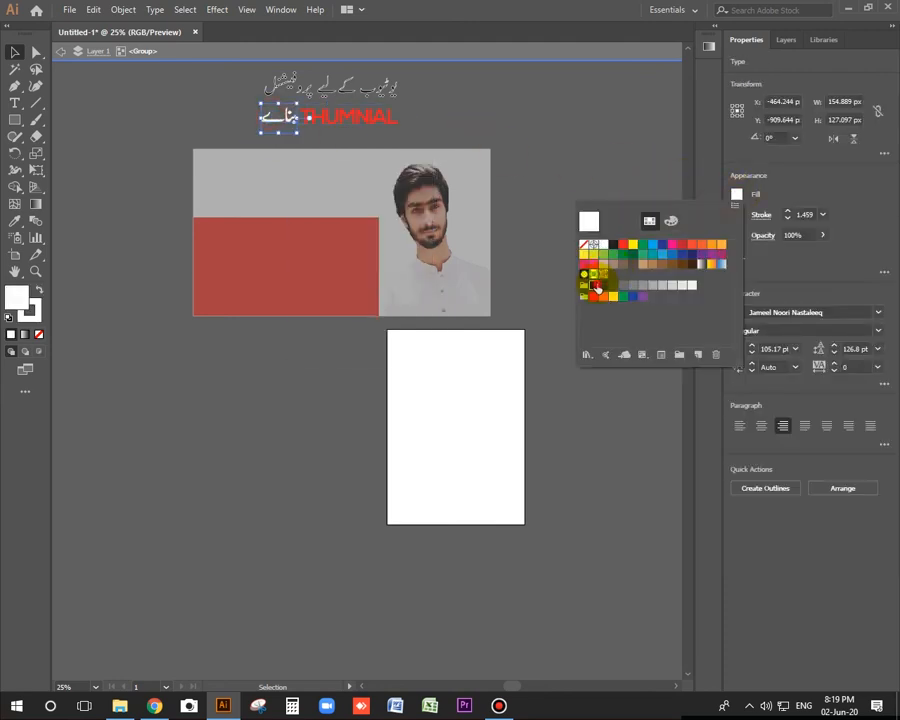
{"action": "left_click", "coordinate": [596, 285]}
{"action": "double_click", "coordinate": [577, 163]}
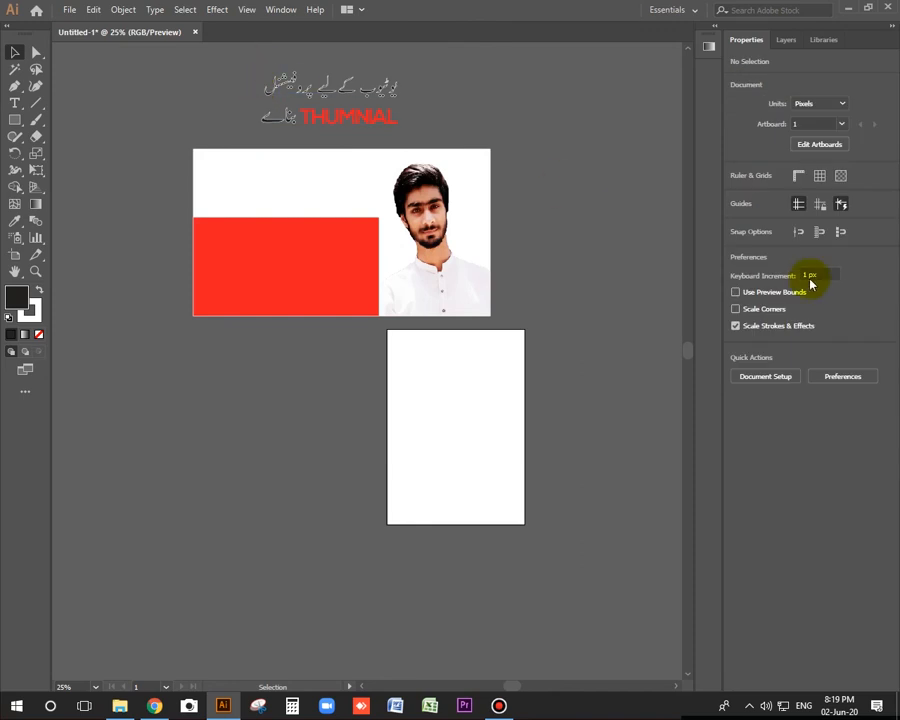
Step: Isolate the title group again and set the stroke of the Urdu word beside THUMNIAL to none
{"action": "left_click", "coordinate": [287, 120]}
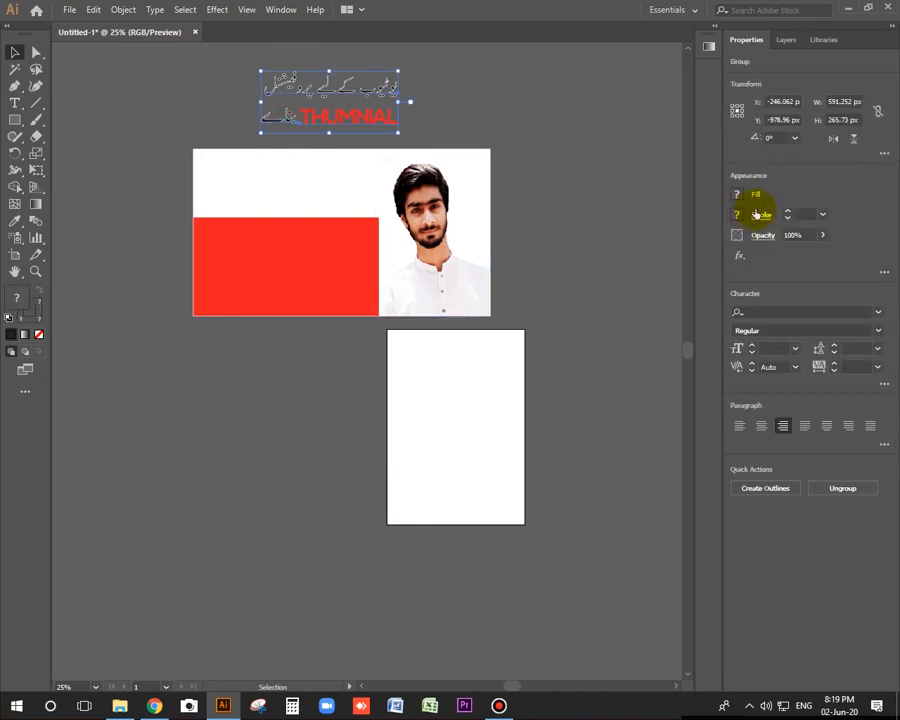
{"action": "double_click", "coordinate": [285, 117]}
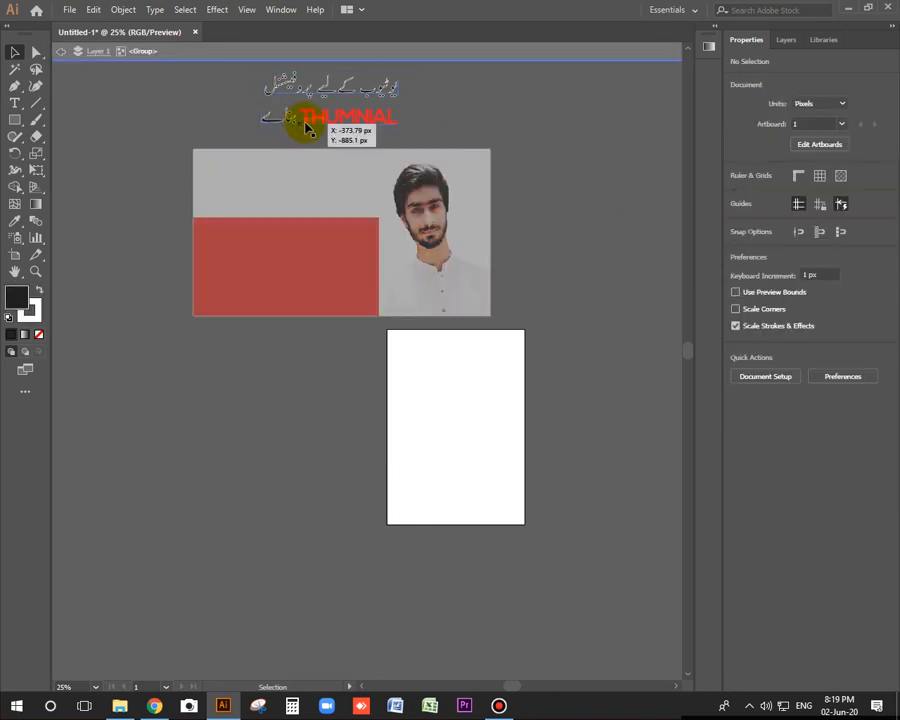
{"action": "left_click", "coordinate": [296, 124]}
{"action": "left_click", "coordinate": [736, 216]}
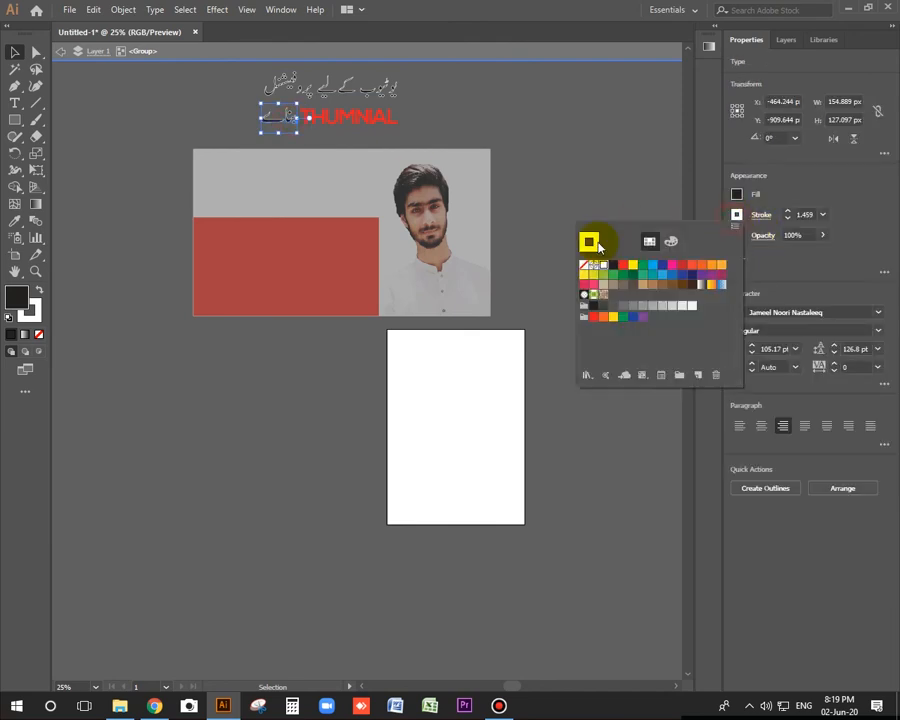
{"action": "left_click", "coordinate": [582, 266]}
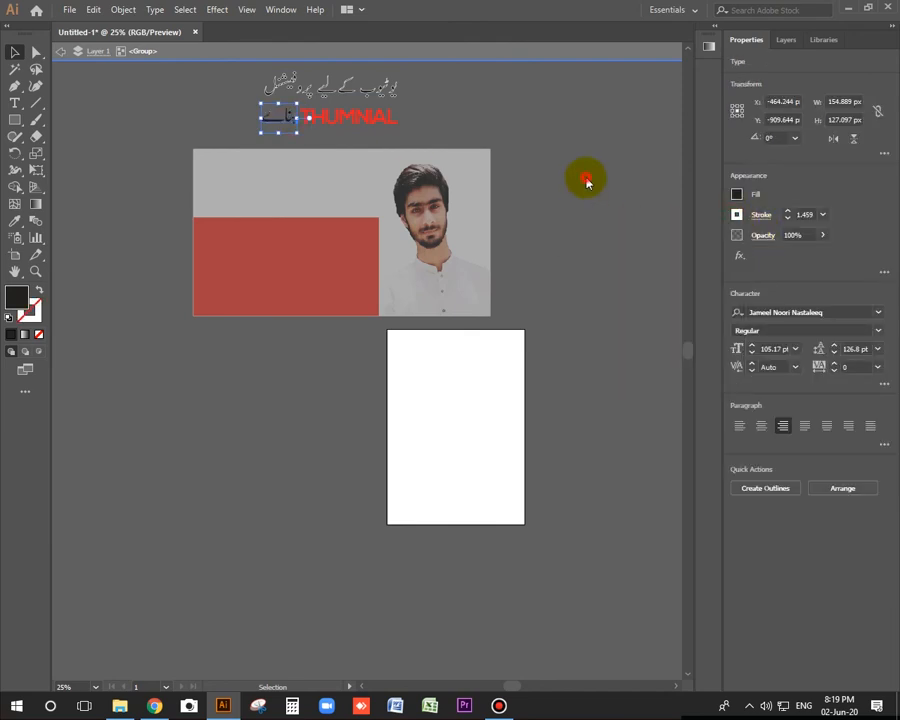
Step: Set the stroke of the upper Urdu line to none and leave isolation mode
{"action": "left_click", "coordinate": [305, 92]}
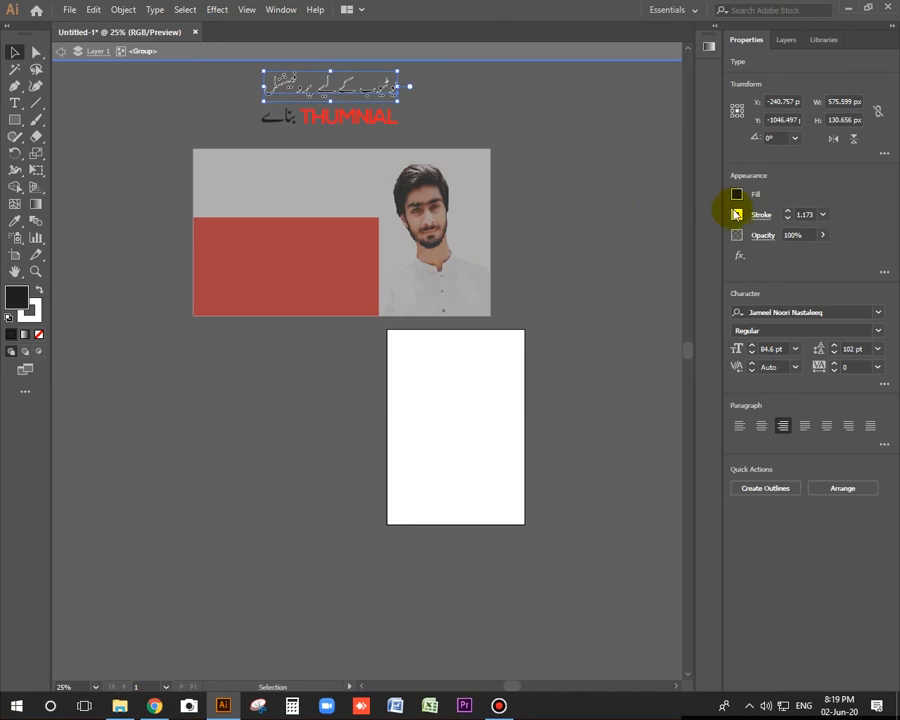
{"action": "left_click", "coordinate": [736, 214]}
{"action": "left_click", "coordinate": [582, 266]}
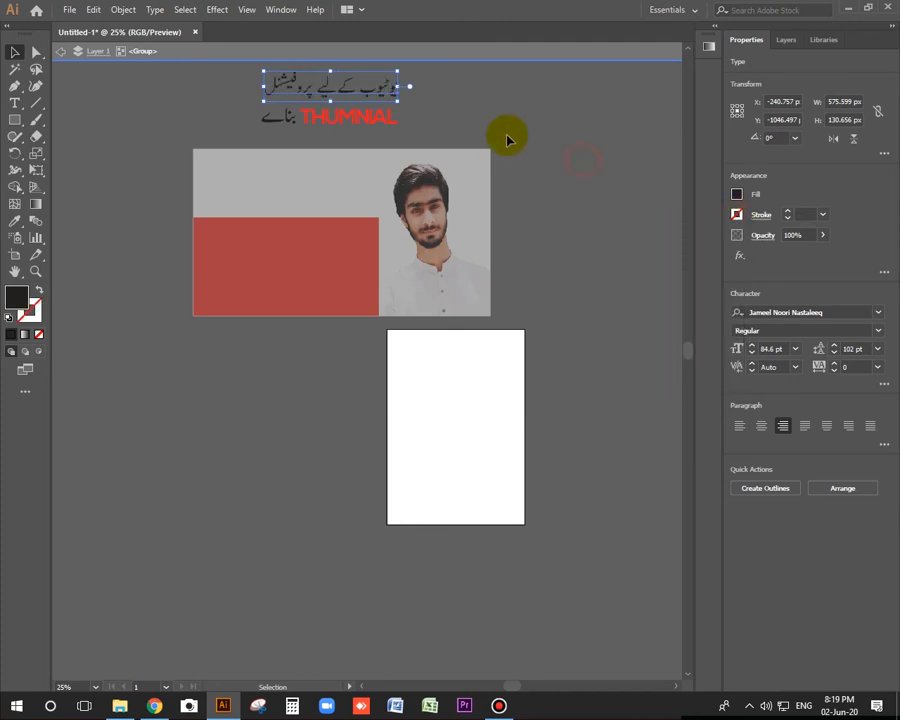
{"action": "double_click", "coordinate": [497, 116]}
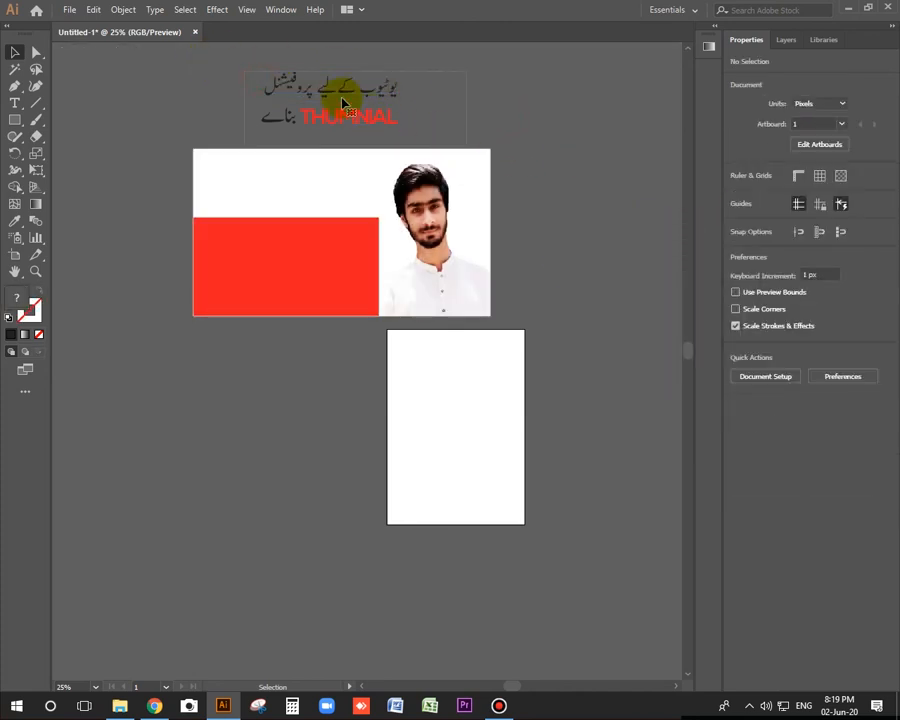
Step: Move the title group into the white area above the red rectangle and stretch it to about 772 by 275 px
{"action": "left_click_drag", "start_coordinate": [344, 104], "coordinate": [282, 197]}
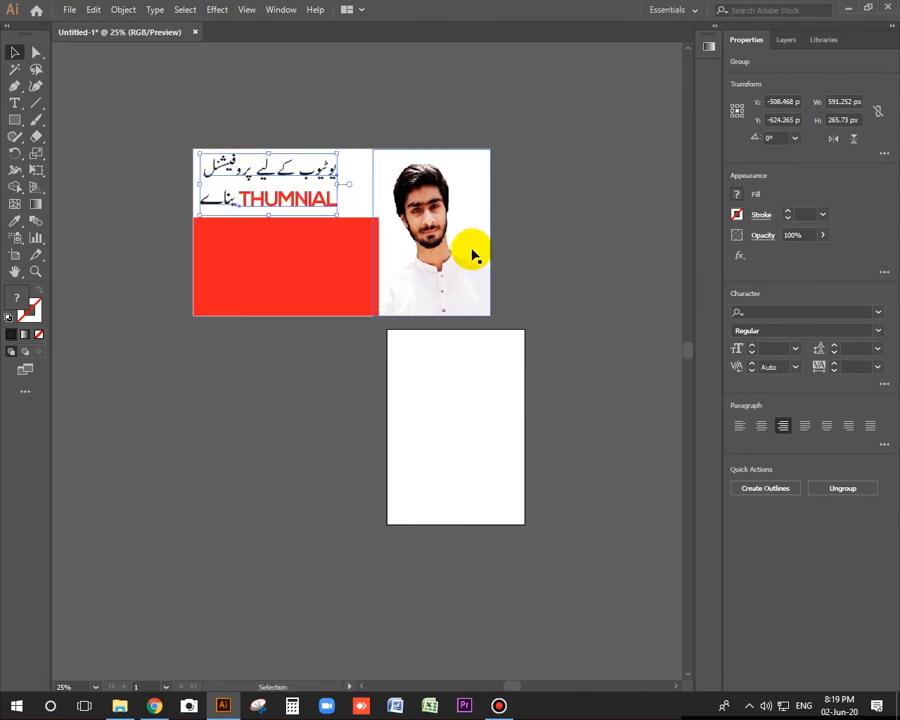
{"action": "left_click", "coordinate": [338, 208]}
{"action": "left_click_drag", "start_coordinate": [340, 218], "coordinate": [374, 215]}
{"action": "left_click", "coordinate": [584, 187]}
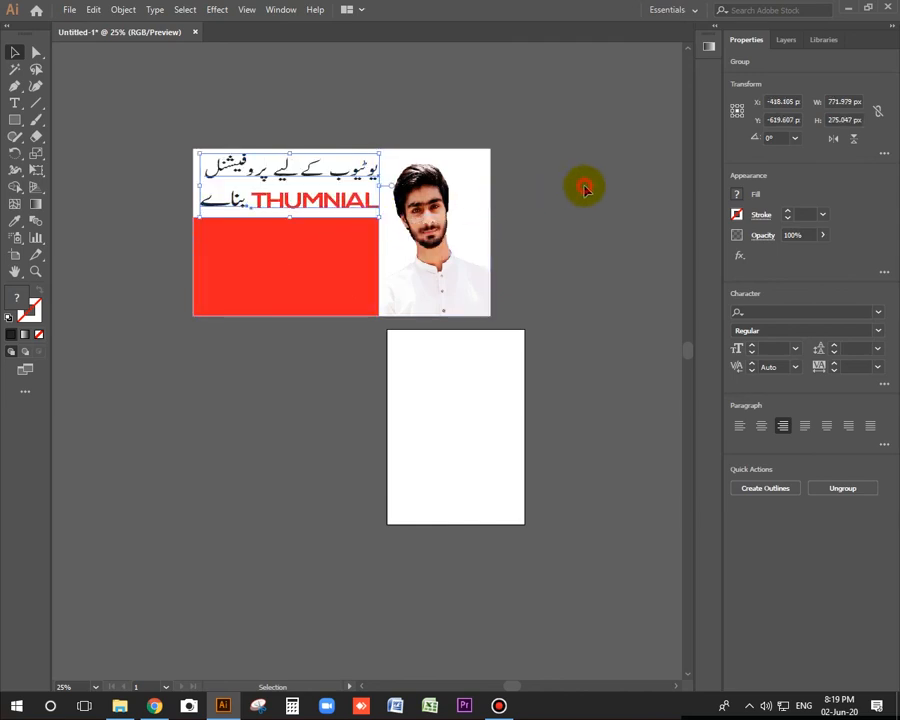
Step: Fine-tune the title group's horizontal position so it sits centred above the red rectangle
{"action": "left_click", "coordinate": [233, 198]}
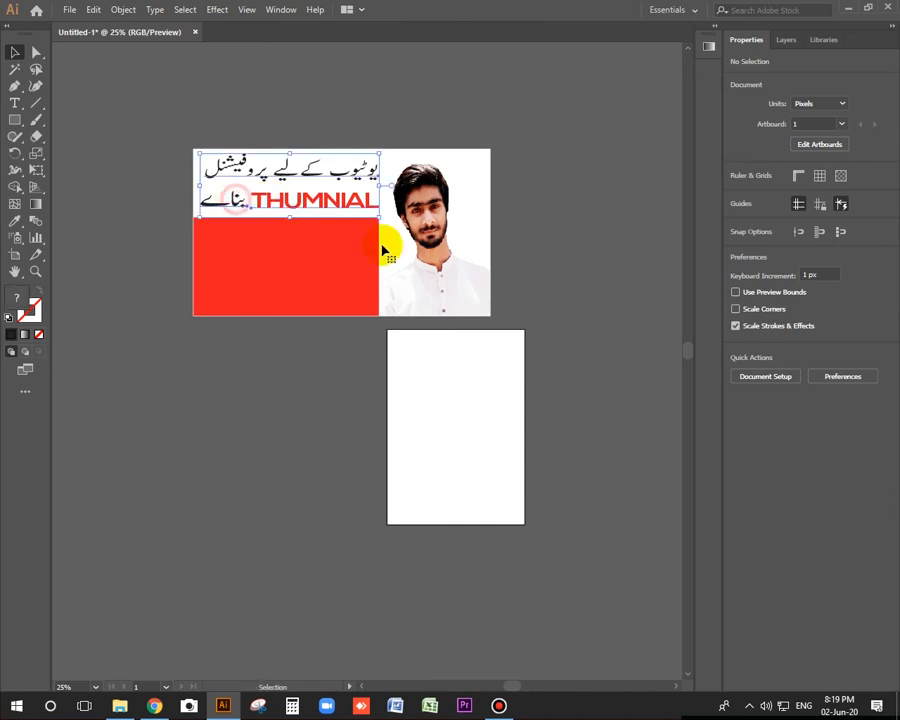
{"action": "left_click", "coordinate": [621, 277]}
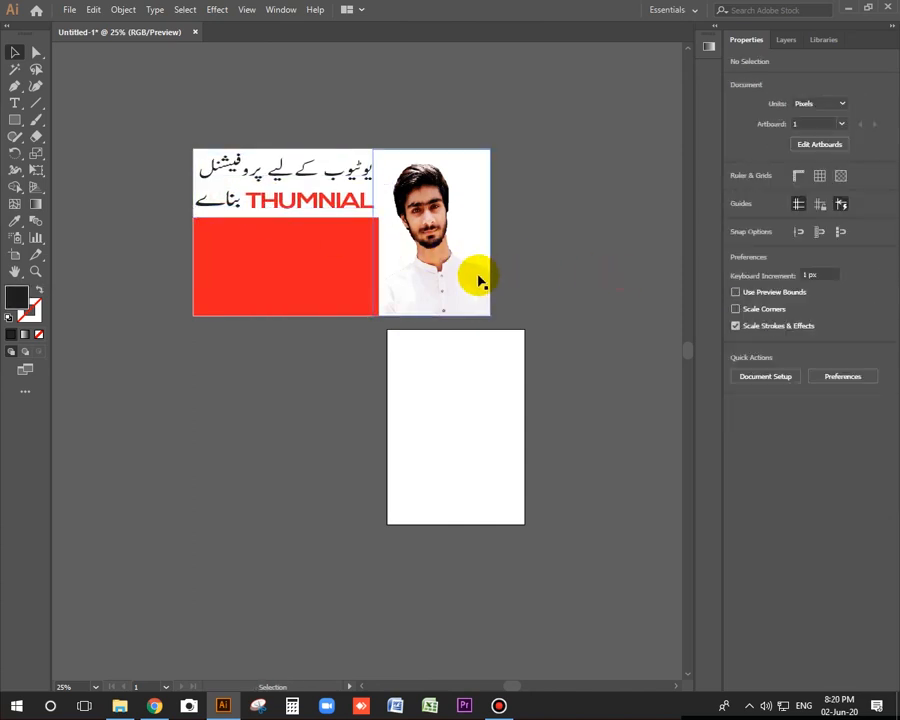
{"action": "left_click", "coordinate": [336, 212]}
{"action": "left_click", "coordinate": [613, 267]}
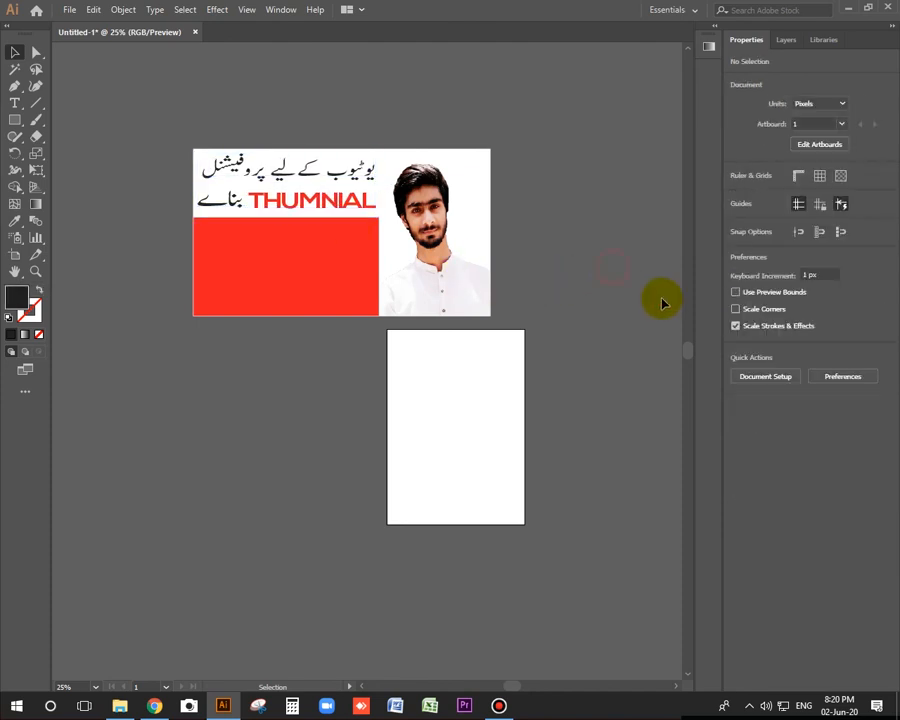
Step: Add the text MAKE HD THUMNIAL on the empty canvas above the thumbnail
{"action": "left_click", "coordinate": [331, 165]}
{"action": "left_click", "coordinate": [276, 271]}
{"action": "left_click", "coordinate": [15, 103]}
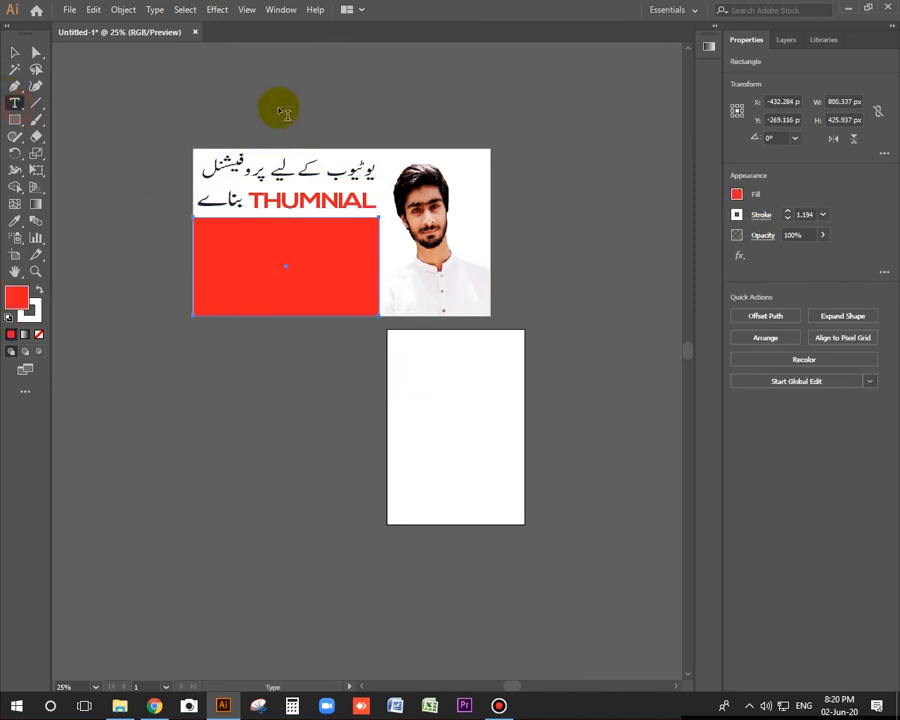
{"action": "left_click", "coordinate": [288, 101]}
{"action": "key", "text": "BackSpace"}
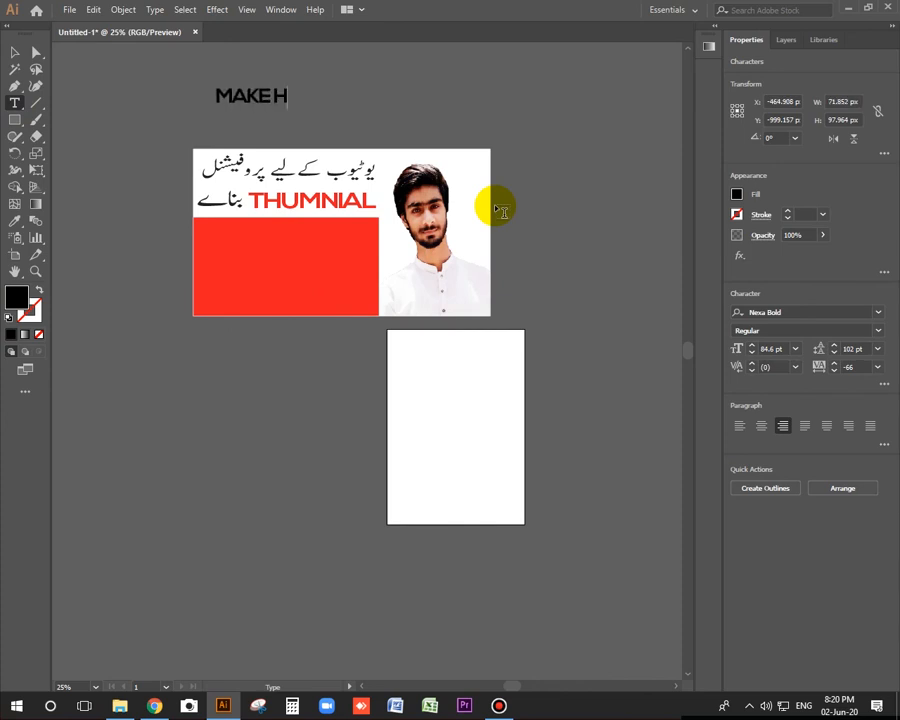
{"action": "type", "text": "MAKE HD "}
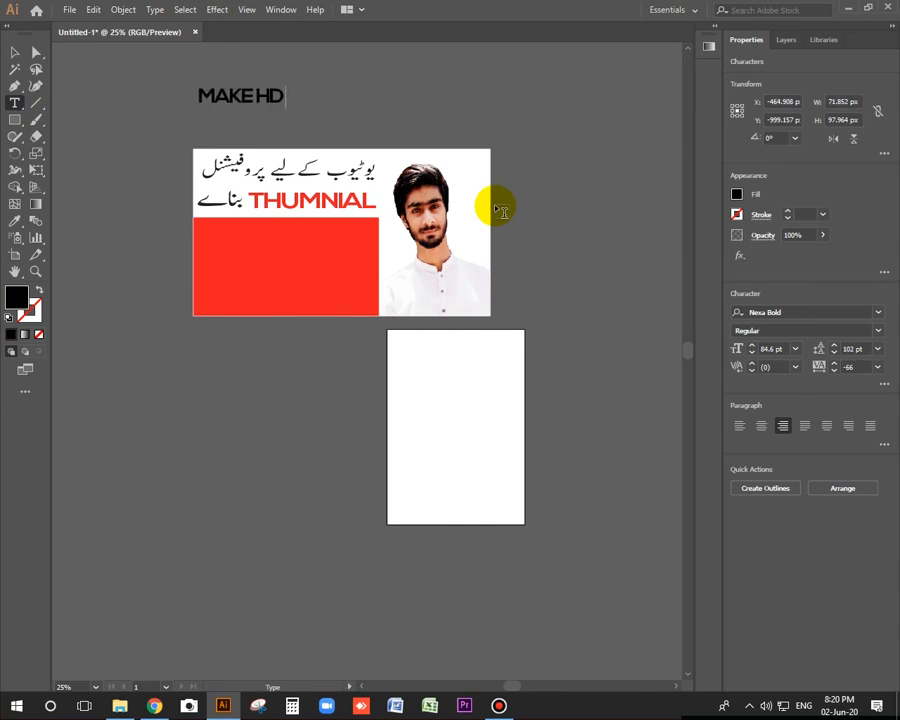
{"action": "type", "text": "THUMNIAL"}
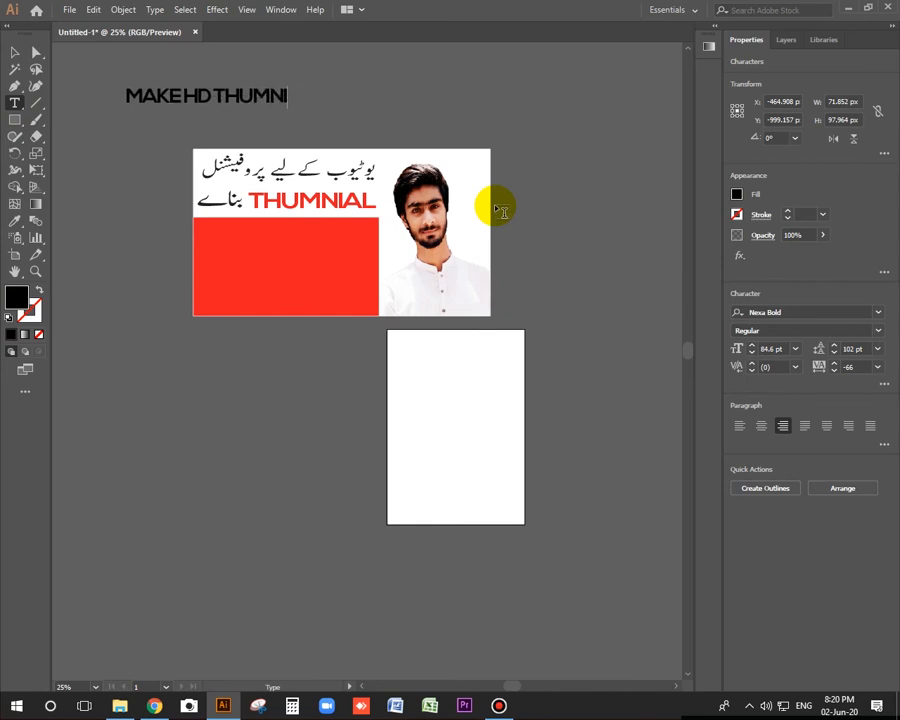
{"action": "left_click", "coordinate": [12, 50]}
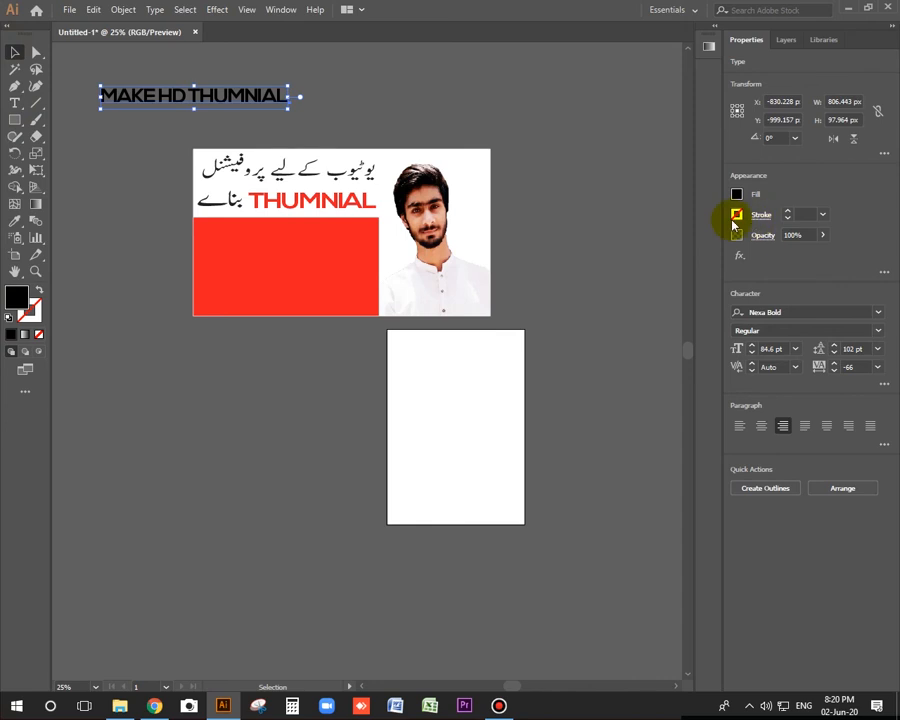
Step: Move the MAKE HD THUMNIAL text over so it sits above the thumbnail and break it into two lines before THUMNIAL
{"action": "left_click_drag", "start_coordinate": [208, 97], "coordinate": [350, 102]}
{"action": "left_click", "coordinate": [13, 103]}
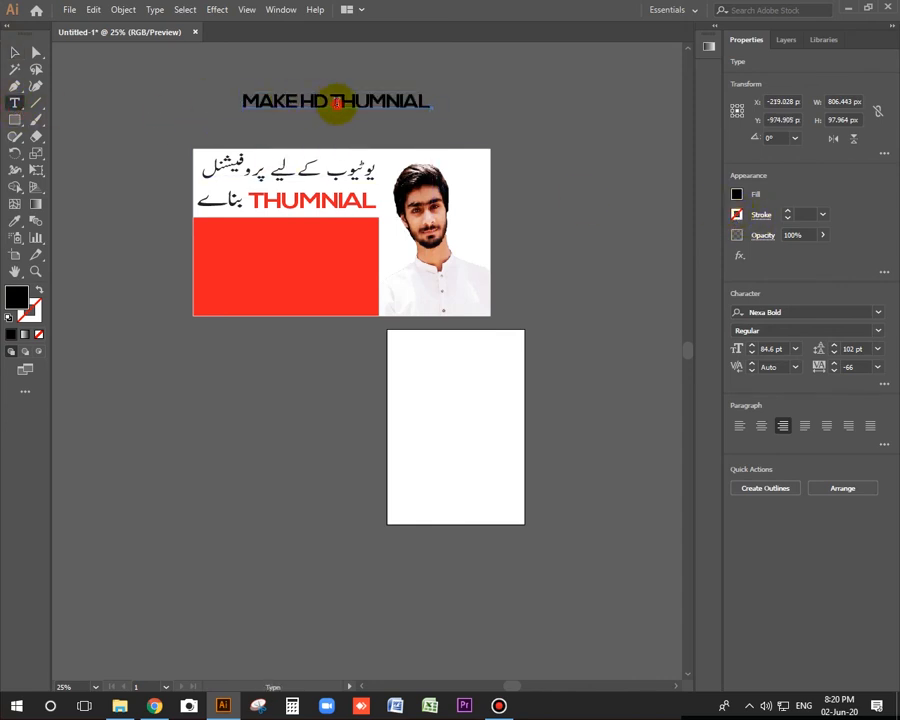
{"action": "key", "text": "BackSpace"}
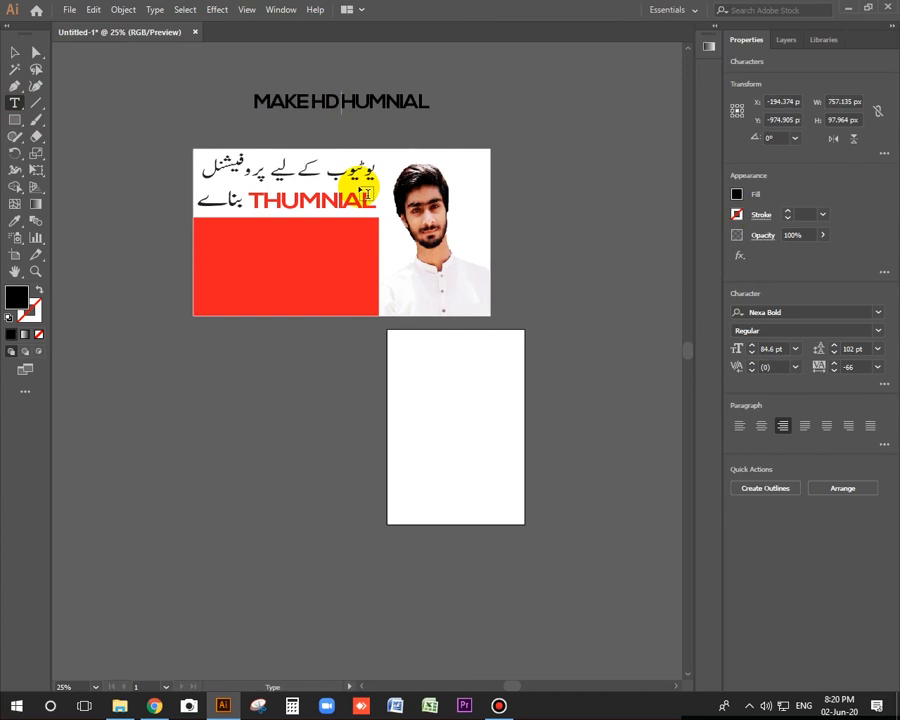
{"action": "key", "text": "ctrl+z"}
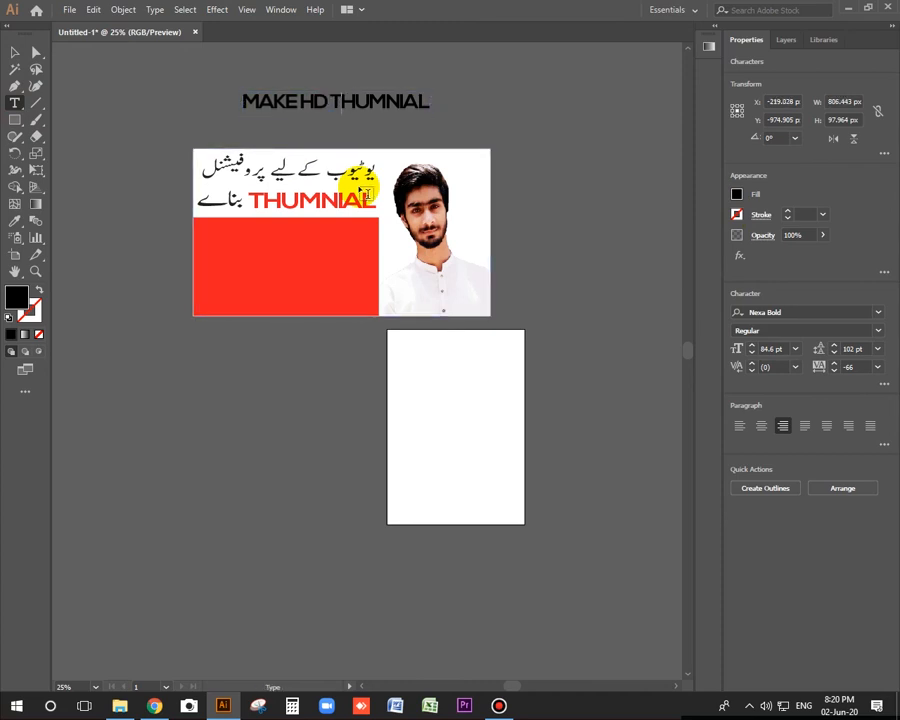
{"action": "key", "text": "Return"}
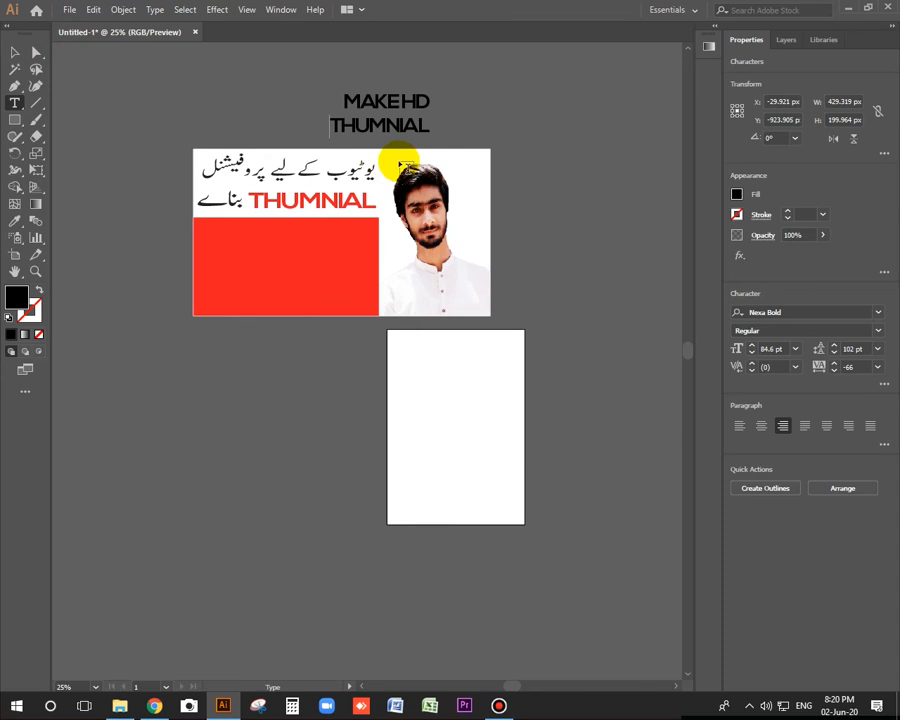
{"action": "left_click", "coordinate": [15, 52]}
Step: Move the two-line MAKE HD THUMNIAL text onto the red rectangle and enlarge it to about 907 by 274 px
{"action": "left_click_drag", "start_coordinate": [375, 124], "coordinate": [308, 280]}
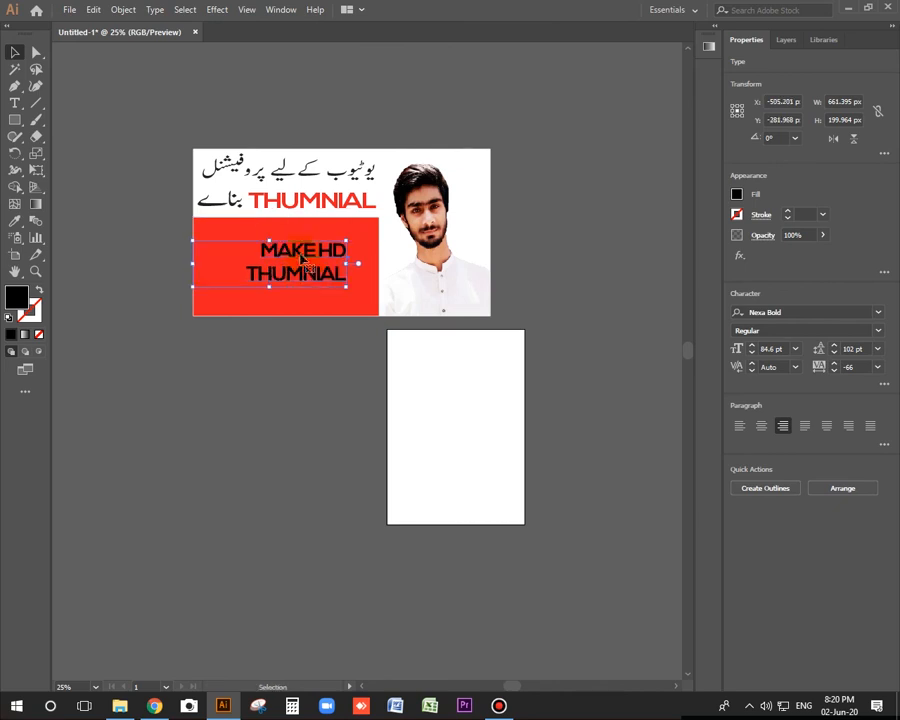
{"action": "left_click_drag", "start_coordinate": [343, 243], "coordinate": [403, 226]}
{"action": "left_click_drag", "start_coordinate": [330, 266], "coordinate": [277, 270]}
Step: Fill the two-line text with white and enlarge it to about 1013 by 306 px
{"action": "left_click", "coordinate": [737, 194]}
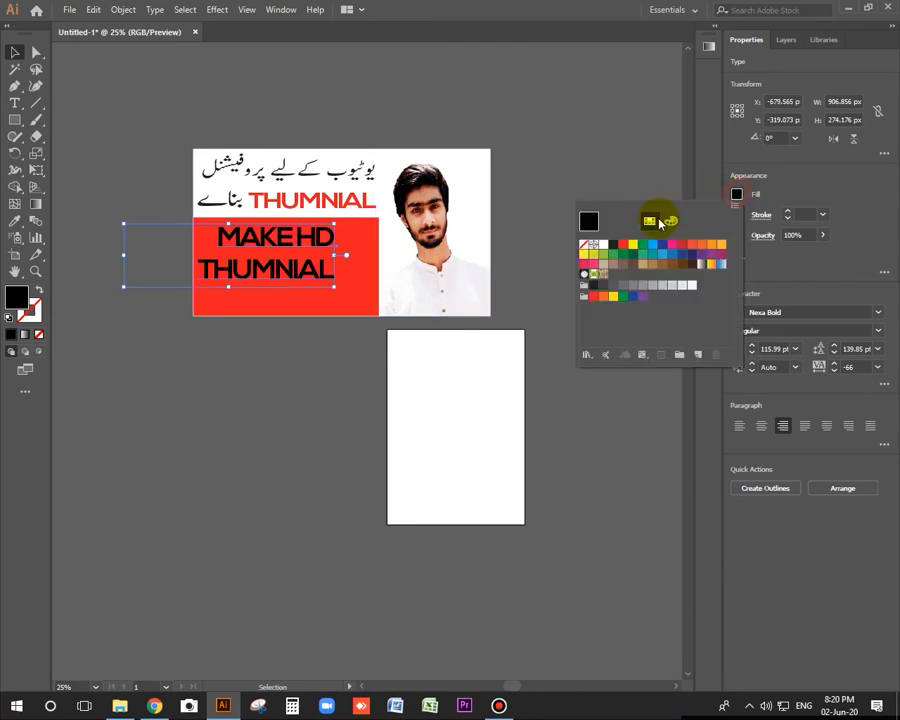
{"action": "left_click", "coordinate": [605, 245]}
{"action": "left_click", "coordinate": [568, 134]}
{"action": "left_click_drag", "start_coordinate": [332, 290], "coordinate": [370, 328]}
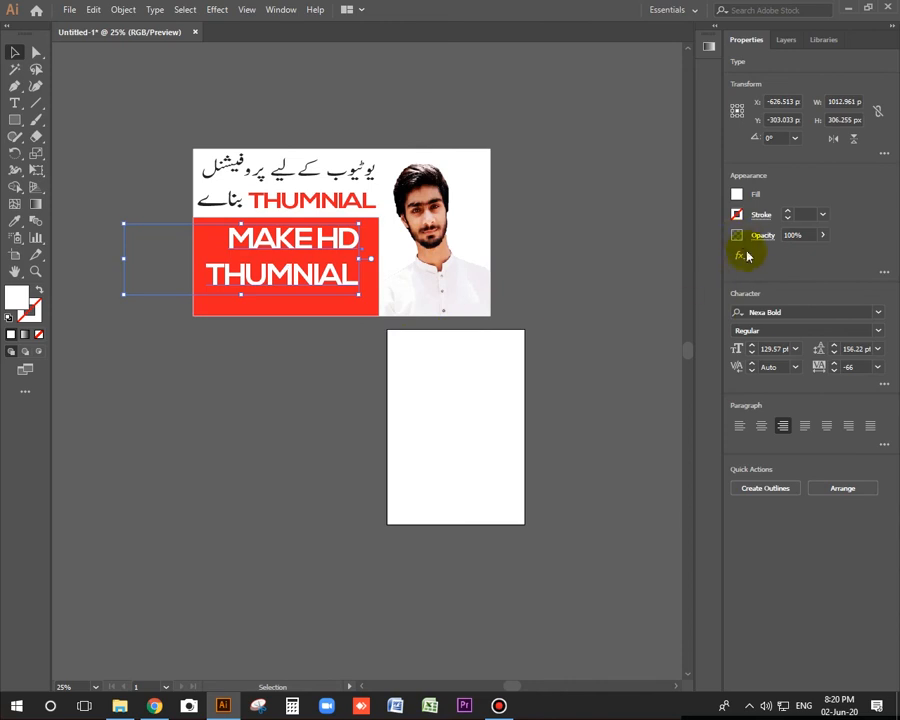
Step: Copy the type style of the red THUMNIAL title word onto the two-line text with the Eyedropper, and fill it white
{"action": "left_click", "coordinate": [16, 222]}
{"action": "left_click", "coordinate": [257, 198]}
{"action": "left_click", "coordinate": [10, 53]}
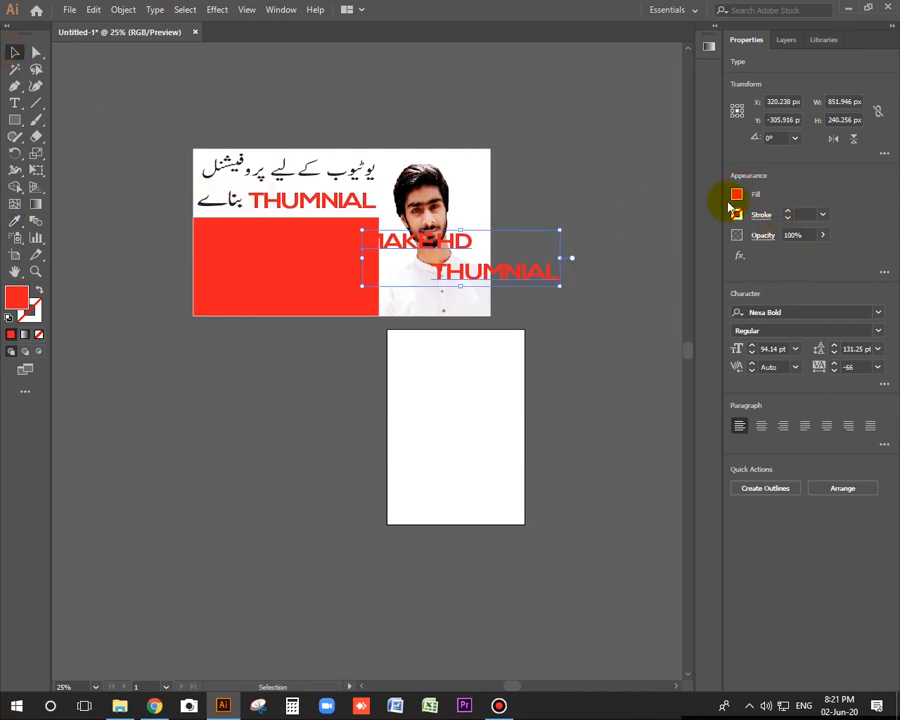
{"action": "left_click", "coordinate": [736, 196]}
{"action": "left_click", "coordinate": [590, 244]}
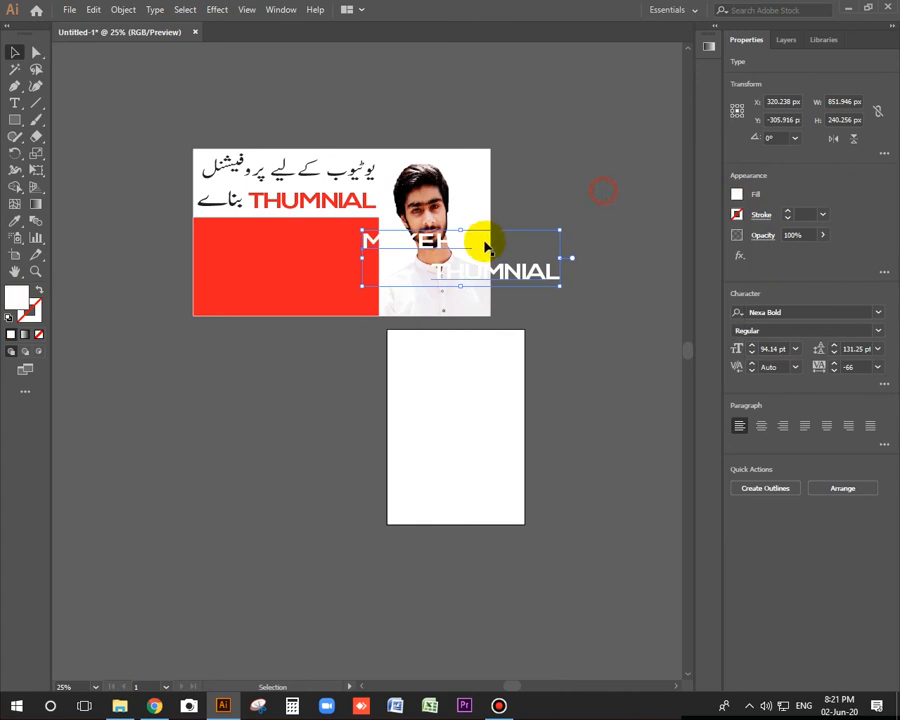
Step: Move the white text back onto the red rectangle and delete several leading spaces before its second line
{"action": "left_click_drag", "start_coordinate": [443, 241], "coordinate": [306, 276]}
{"action": "double_click", "coordinate": [274, 266]}
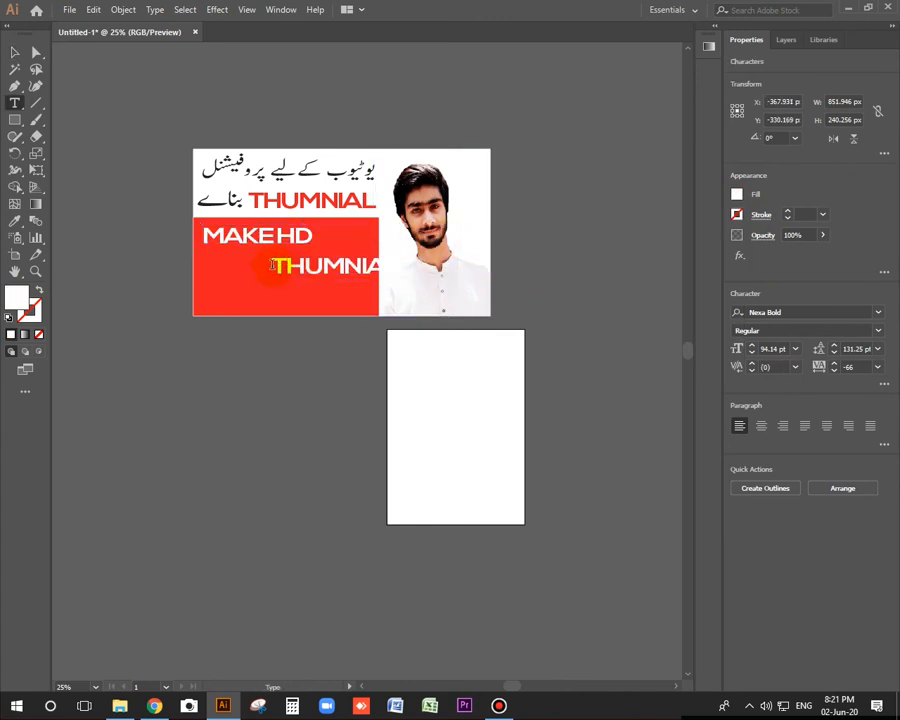
{"action": "key", "text": "BackSpace"}
{"action": "key", "text": "BackSpace"}
{"action": "key", "text": "BackSpace"}
{"action": "key", "text": "BackSpace"}
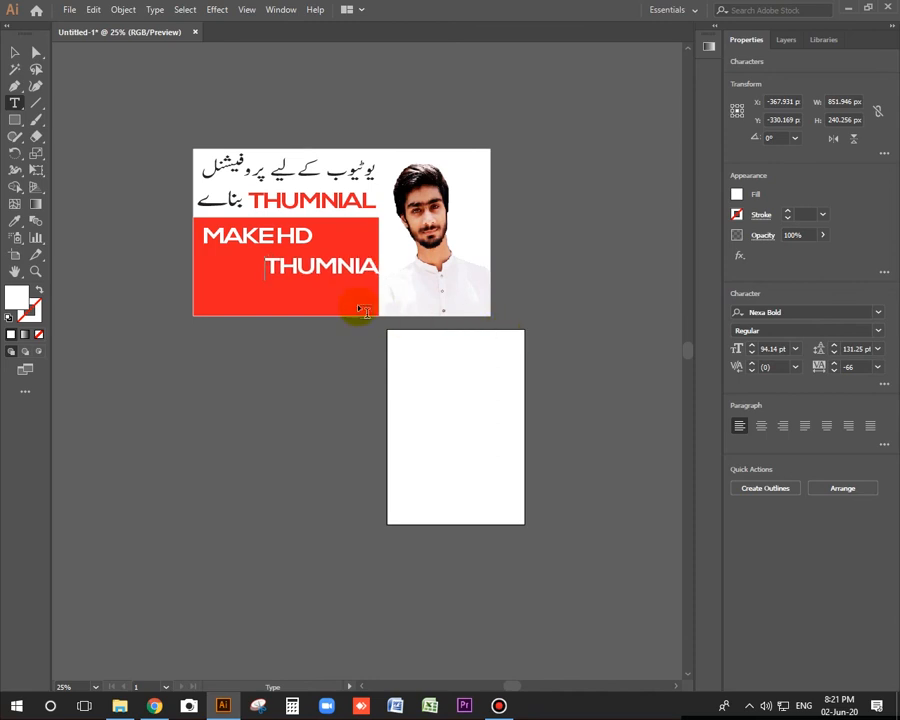
{"action": "key", "text": "BackSpace"}
{"action": "left_click", "coordinate": [15, 52]}
Step: Enlarge the white MAKE HD THUMNIAL text to about 835 by 276 px and nudge it left to the red rectangle's left edge
{"action": "left_click_drag", "start_coordinate": [368, 282], "coordinate": [396, 305]}
{"action": "key", "text": "Left"}
{"action": "key", "text": "Left"}
{"action": "key", "text": "Left"}
{"action": "key", "text": "Left"}
{"action": "key", "text": "Left"}
{"action": "key", "text": "Left"}
{"action": "key", "text": "Left"}
{"action": "key", "text": "Left"}
{"action": "key", "text": "Left"}
{"action": "key", "text": "Left"}
{"action": "key", "text": "Left"}
{"action": "key", "text": "Left"}
{"action": "key", "text": "Left"}
{"action": "key", "text": "Left"}
{"action": "key", "text": "Left"}
{"action": "key", "text": "Left"}
{"action": "key", "text": "Left"}
{"action": "key", "text": "Left"}
{"action": "key", "text": "Left"}
{"action": "key", "text": "Left"}
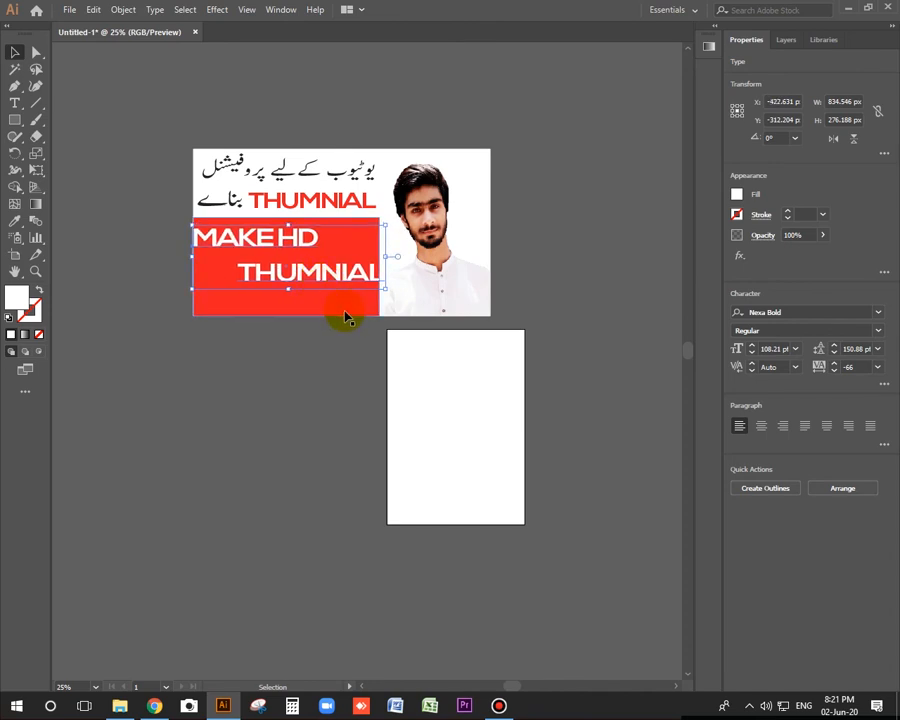
Step: Remove more leading spaces before THUMNIAL so the second line fits inside the red rectangle
{"action": "double_click", "coordinate": [243, 274]}
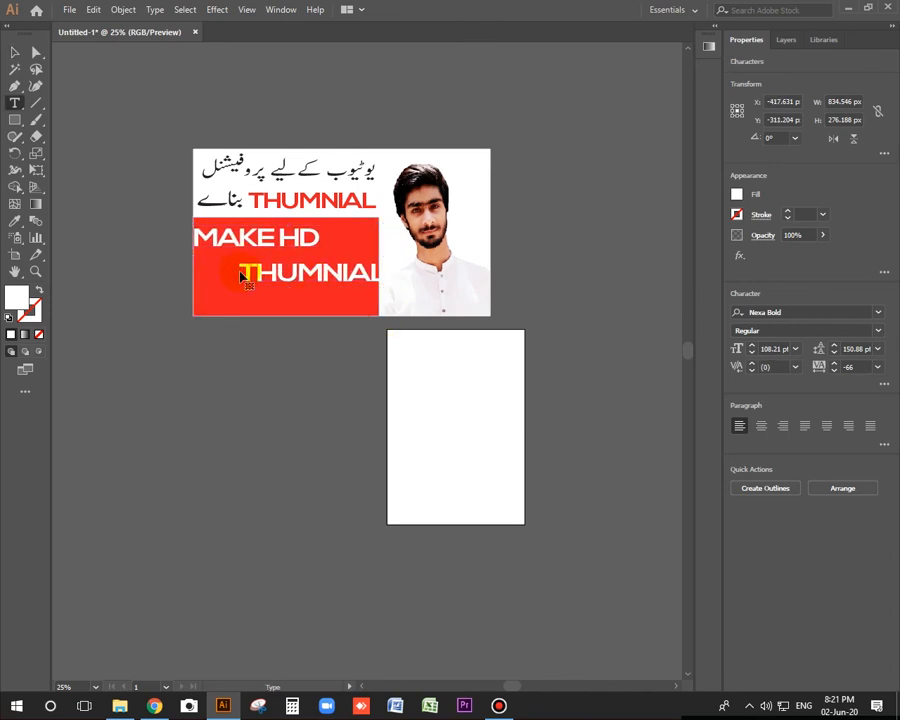
{"action": "key", "text": "BackSpace"}
{"action": "key", "text": "BackSpace"}
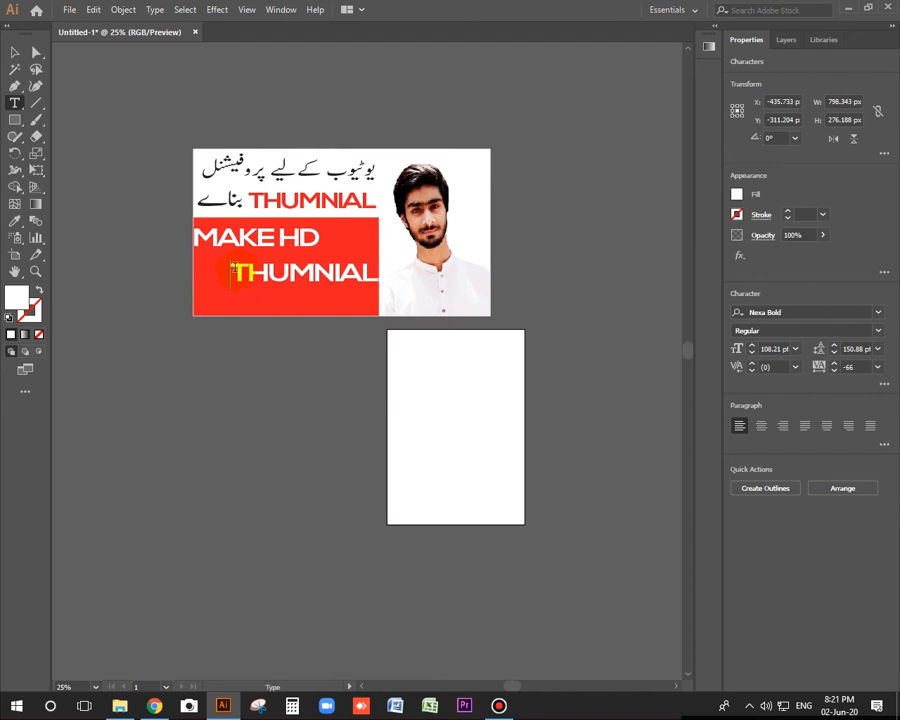
{"action": "key", "text": "BackSpace"}
{"action": "left_click", "coordinate": [14, 52]}
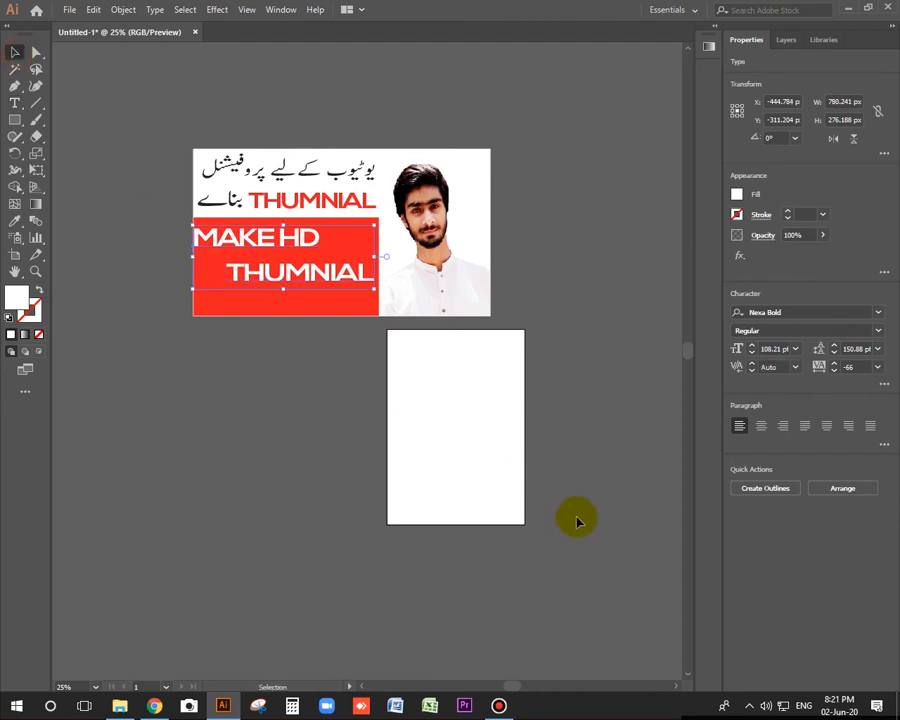
Step: Move the white text down to the lower edge of the red rectangle and fine-tune its horizontal position
{"action": "left_click_drag", "start_coordinate": [322, 282], "coordinate": [327, 301]}
{"action": "left_click", "coordinate": [327, 361]}
{"action": "left_click", "coordinate": [356, 304]}
{"action": "key", "text": "Left"}
{"action": "key", "text": "Left"}
{"action": "key", "text": "Left"}
{"action": "key", "text": "Left"}
{"action": "key", "text": "Left"}
{"action": "key", "text": "Left"}
{"action": "key", "text": "Left"}
{"action": "key", "text": "Left"}
{"action": "key", "text": "Left"}
{"action": "key", "text": "Down"}
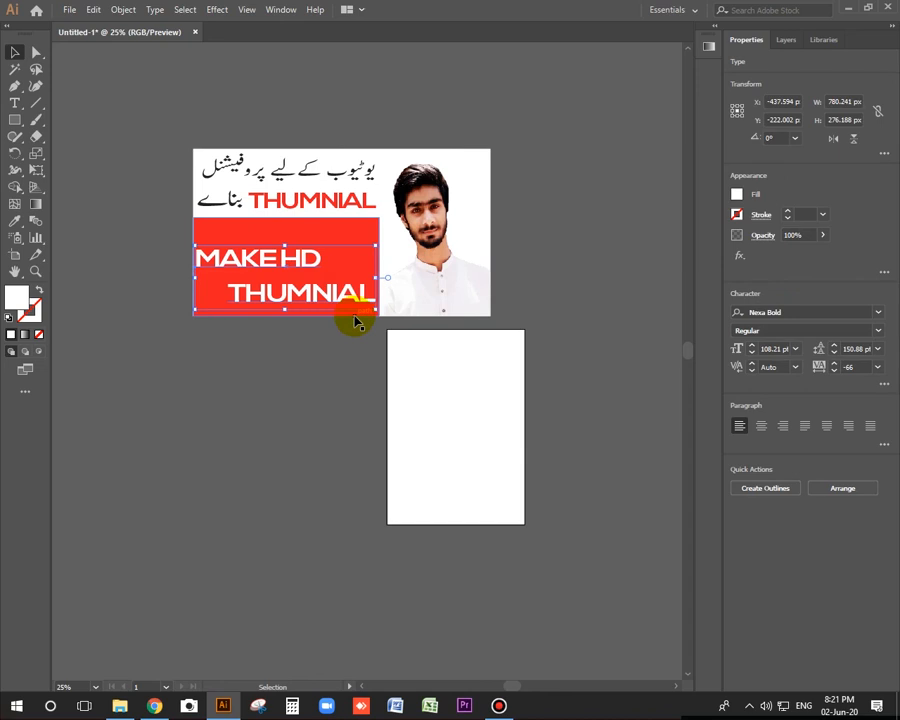
{"action": "key", "text": "Down"}
{"action": "key", "text": "Down"}
{"action": "key", "text": "Down"}
{"action": "key", "text": "Down"}
{"action": "key", "text": "Down"}
{"action": "key", "text": "Down"}
{"action": "key", "text": "Down"}
{"action": "key", "text": "Down"}
{"action": "key", "text": "Down"}
{"action": "key", "text": "Down"}
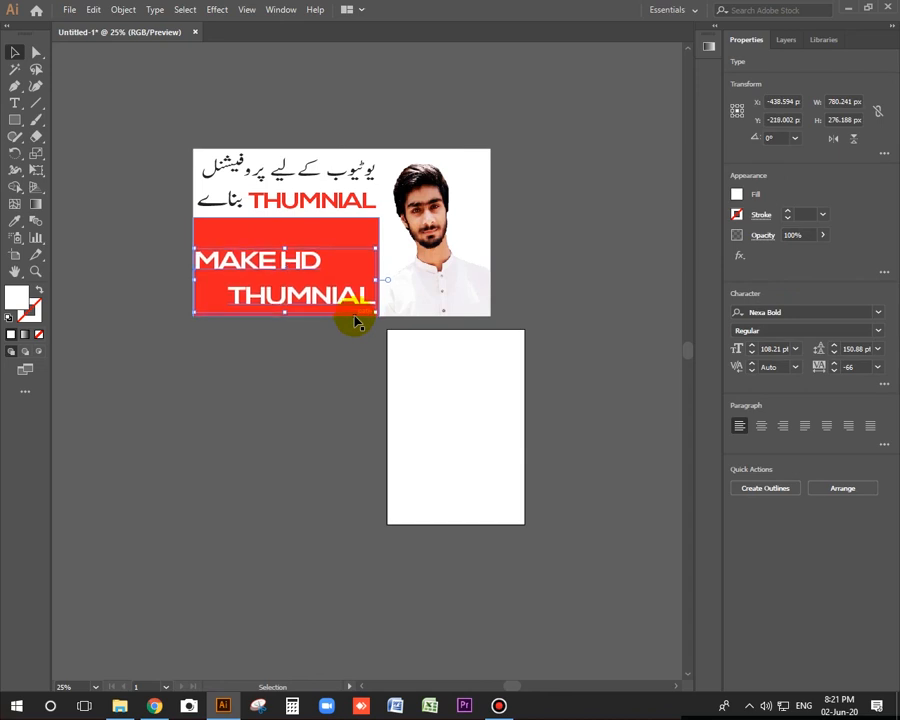
{"action": "left_click", "coordinate": [338, 344]}
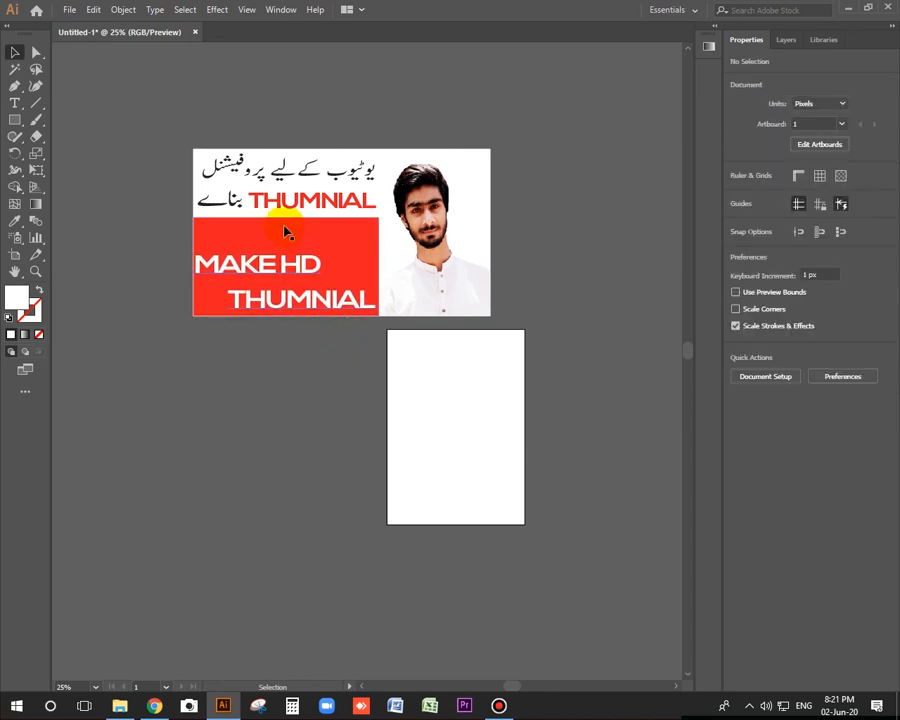
Step: Lower the red rectangle's top edge to just above the MAKE HD line
{"action": "left_click", "coordinate": [283, 228]}
{"action": "left_click_drag", "start_coordinate": [287, 220], "coordinate": [287, 241]}
{"action": "left_click", "coordinate": [298, 365]}
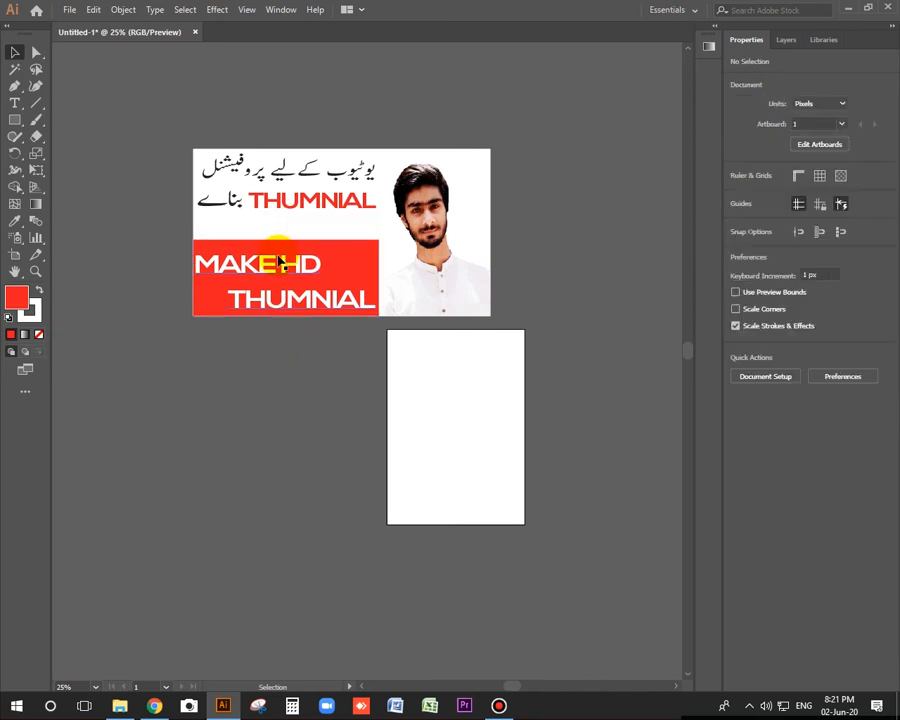
Step: Nudge the white MAKE HD THUMNIAL text 5 px to the right within the shortened red rectangle
{"action": "left_click", "coordinate": [284, 246]}
{"action": "left_click", "coordinate": [287, 266]}
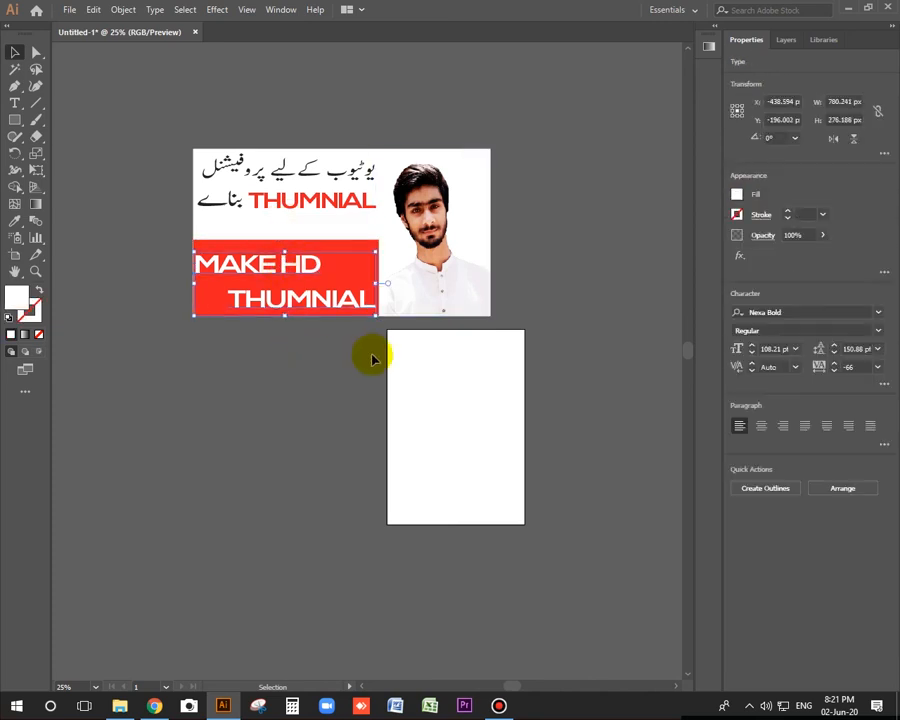
{"action": "left_click", "coordinate": [342, 358]}
{"action": "left_click", "coordinate": [268, 262]}
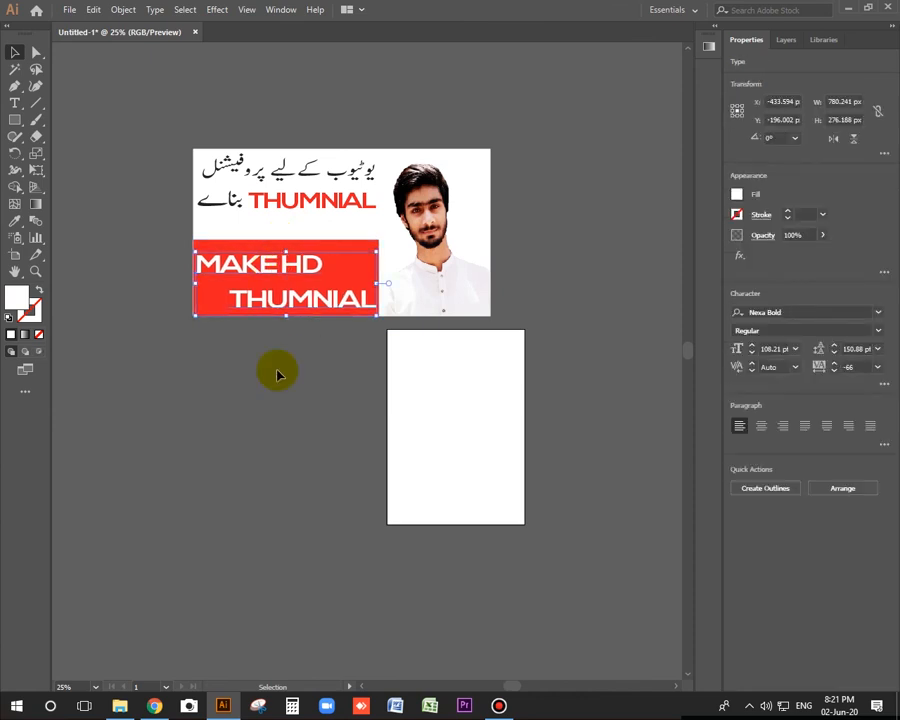
{"action": "left_click", "coordinate": [401, 519]}
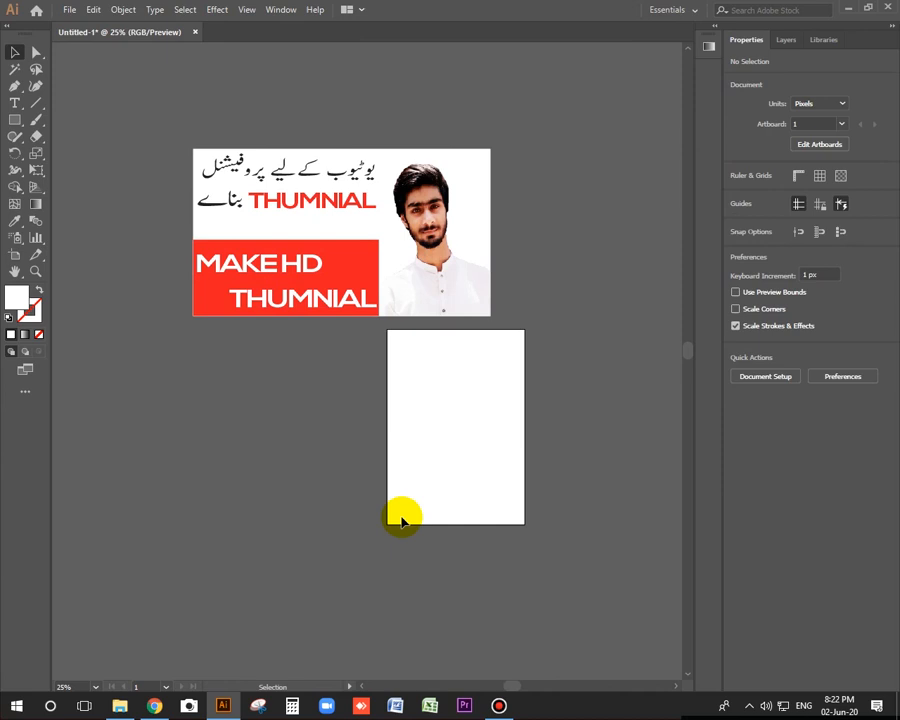
Step: Stretch the Urdu title group downward to fill the white gap above the red rectangle
{"action": "left_click", "coordinate": [322, 216]}
{"action": "mouse_move", "coordinate": [372, 215]}
{"action": "left_mouse_down"}
{"action": "mouse_move", "coordinate": [379, 236]}
{"action": "mouse_move", "coordinate": [369, 240]}
{"action": "left_mouse_up"}
{"action": "left_click", "coordinate": [338, 394]}
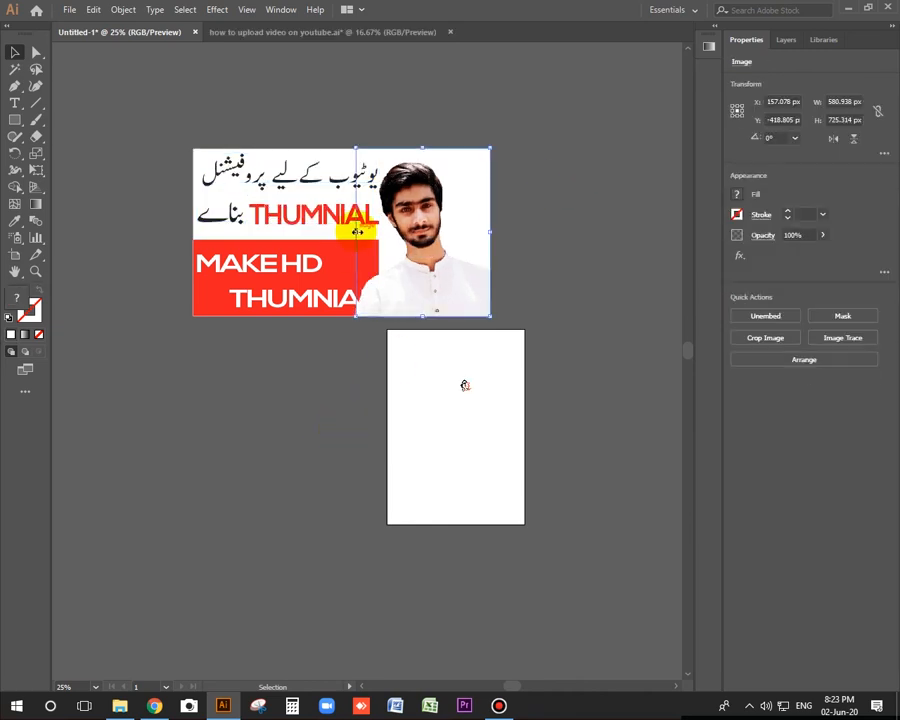
Step: Select the red rectangle, the white text and the title group together and narrow them from the right, beside the portrait
{"action": "left_click", "coordinate": [291, 392]}
{"action": "left_click", "coordinate": [298, 273]}
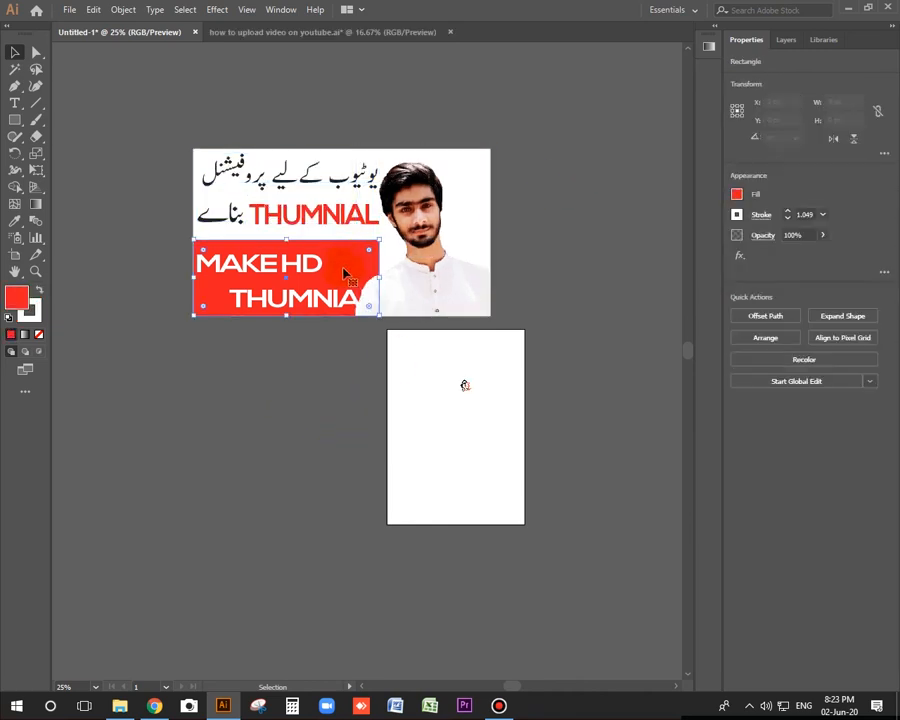
{"action": "left_click", "coordinate": [340, 222], "text": "shift"}
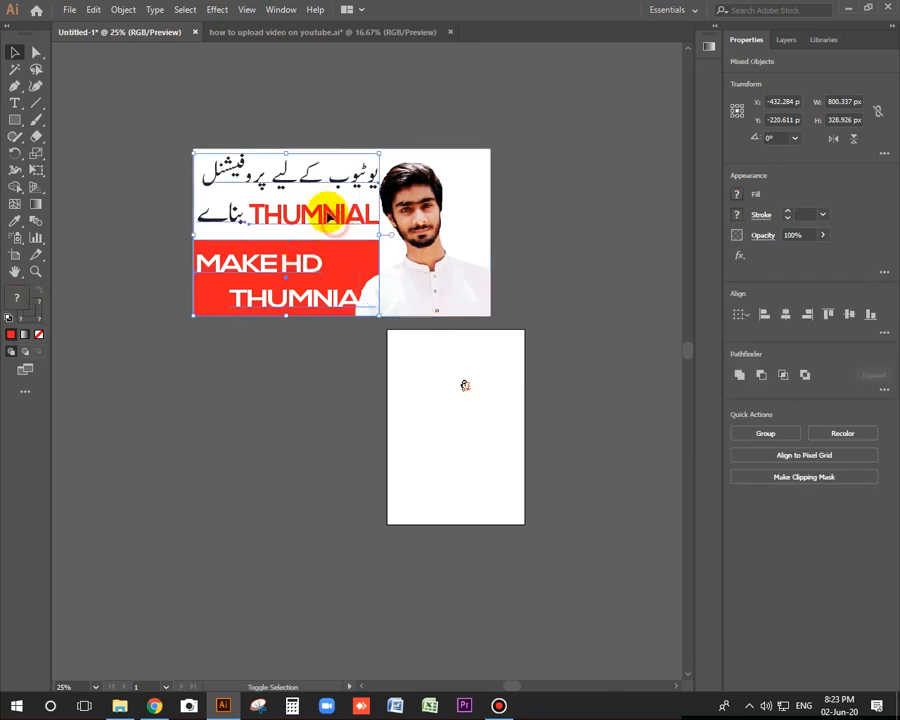
{"action": "left_click_drag", "start_coordinate": [383, 234], "coordinate": [331, 320]}
{"action": "left_click", "coordinate": [313, 450]}
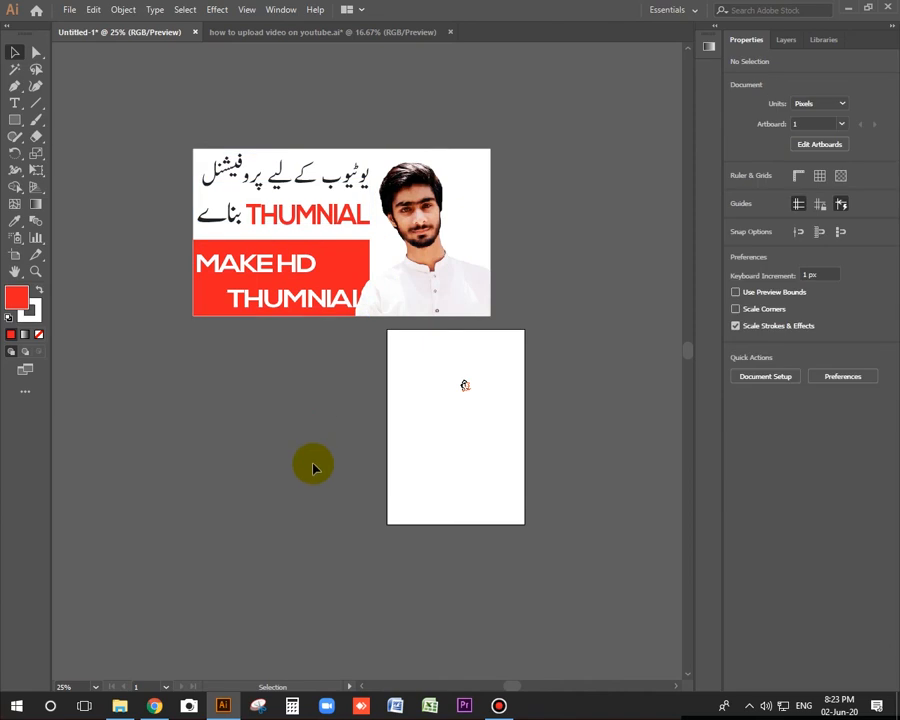
Step: Send the portrait photo backward two levels in the stacking order
{"action": "left_click", "coordinate": [400, 305]}
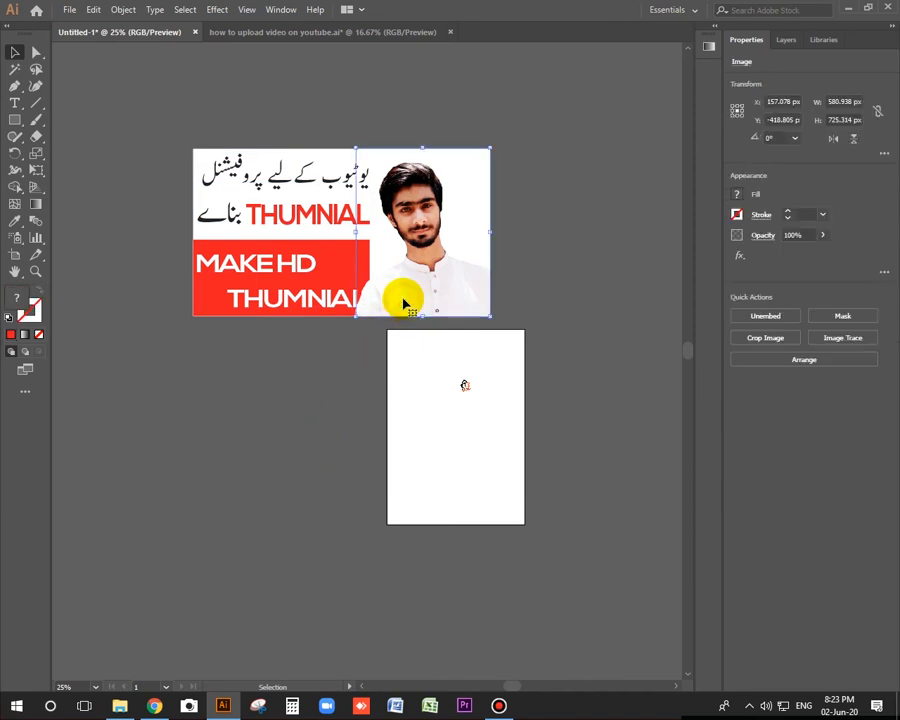
{"action": "right_click", "coordinate": [404, 300]}
{"action": "mouse_move", "coordinate": [486, 424]}
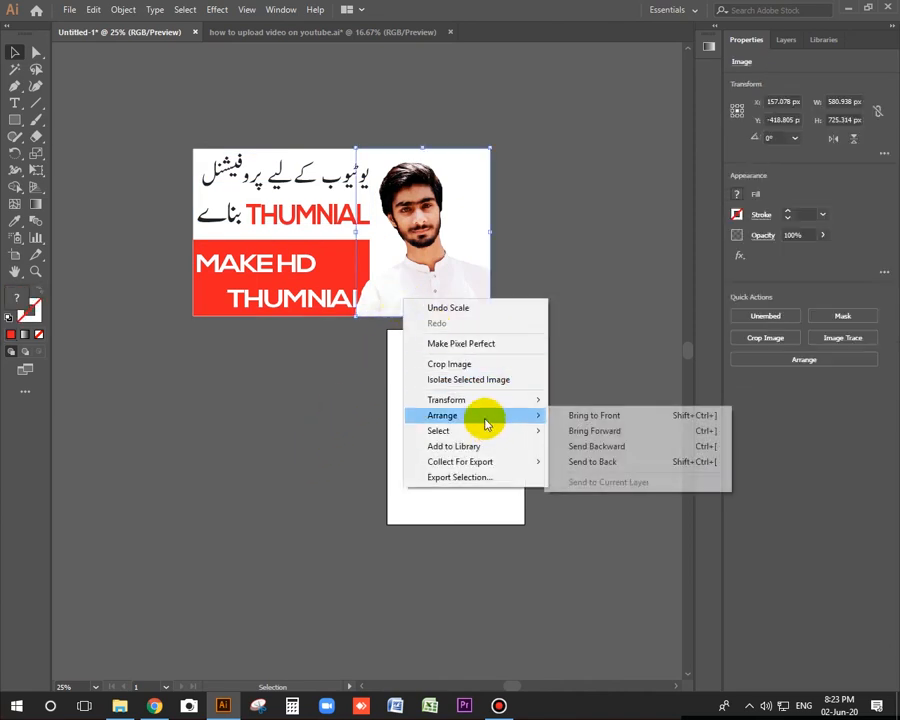
{"action": "left_click", "coordinate": [615, 446]}
{"action": "right_click", "coordinate": [449, 279]}
{"action": "mouse_move", "coordinate": [526, 412]}
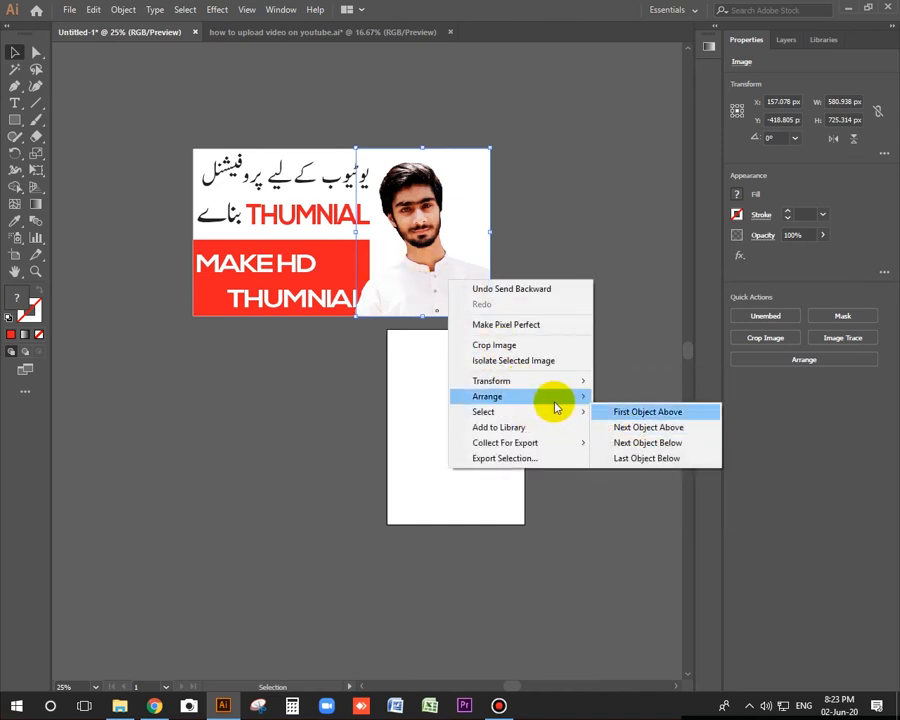
{"action": "mouse_move", "coordinate": [550, 398]}
{"action": "left_click", "coordinate": [632, 427]}
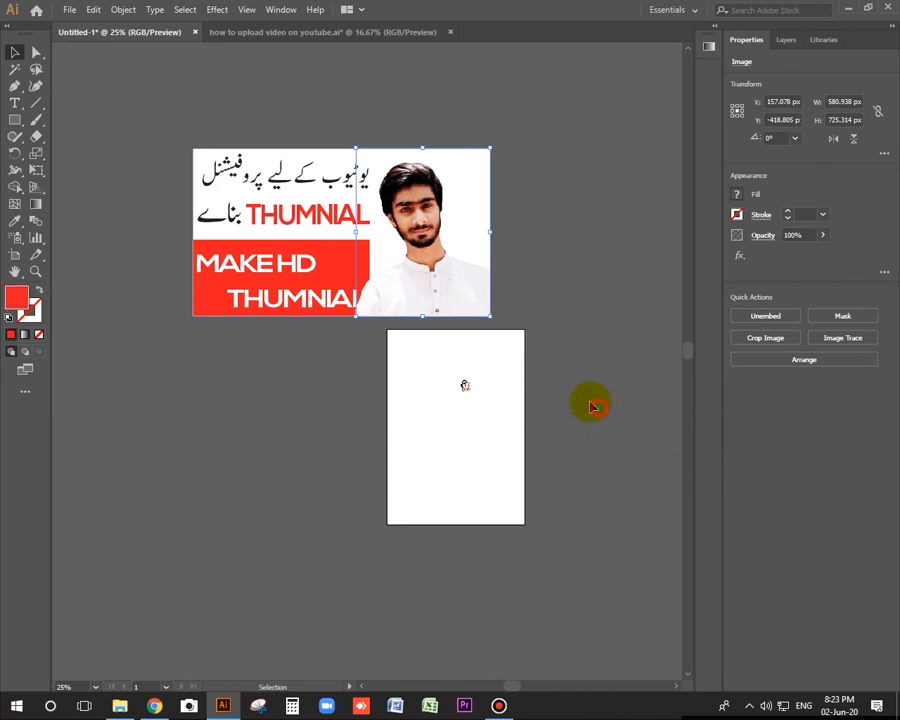
Step: Select the red rectangle together with its white MAKE HD THUMNIAL text and bring them to the front, above the portrait photo
{"action": "left_click", "coordinate": [599, 408]}
{"action": "left_click", "coordinate": [337, 275]}
{"action": "right_click", "coordinate": [338, 275]}
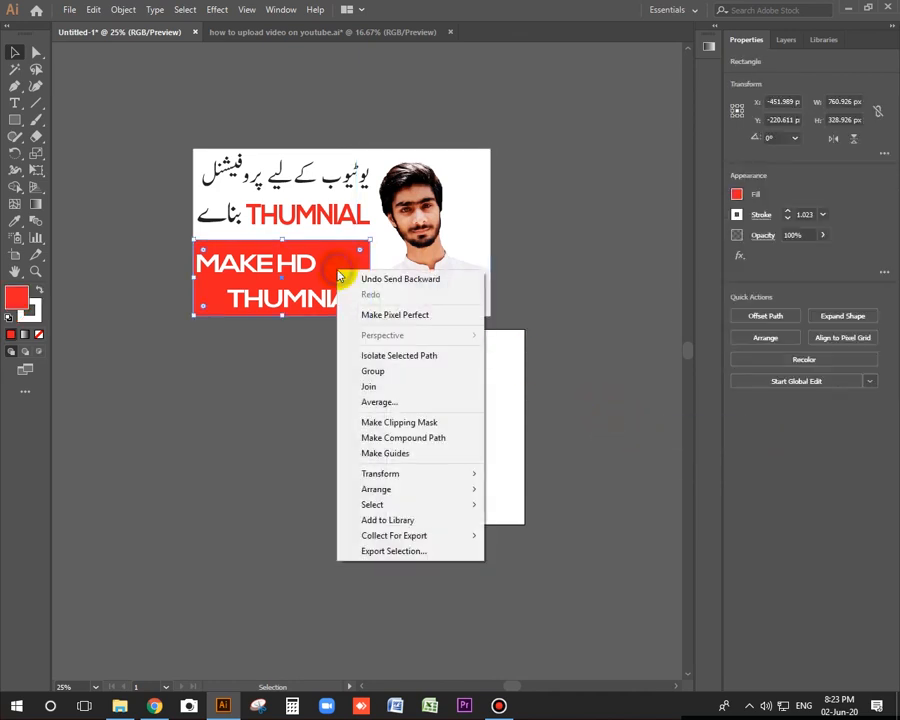
{"action": "left_click", "coordinate": [278, 374]}
{"action": "left_click", "coordinate": [308, 264], "text": "shift"}
{"action": "left_click", "coordinate": [325, 273], "text": "shift"}
{"action": "right_click", "coordinate": [339, 262]}
{"action": "mouse_move", "coordinate": [450, 400]}
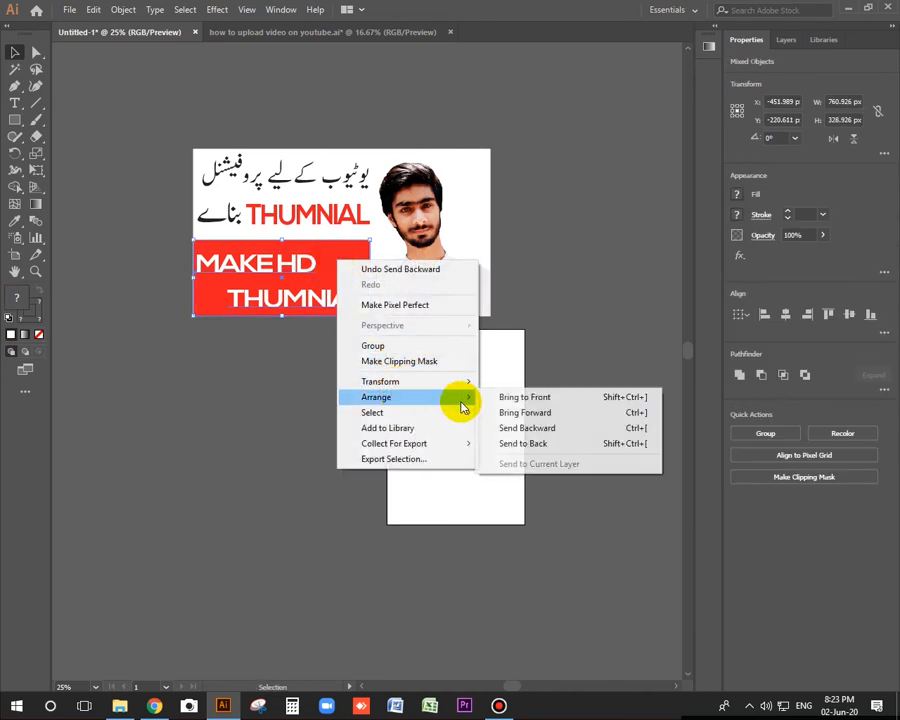
{"action": "left_click", "coordinate": [510, 398]}
{"action": "left_click", "coordinate": [622, 293]}
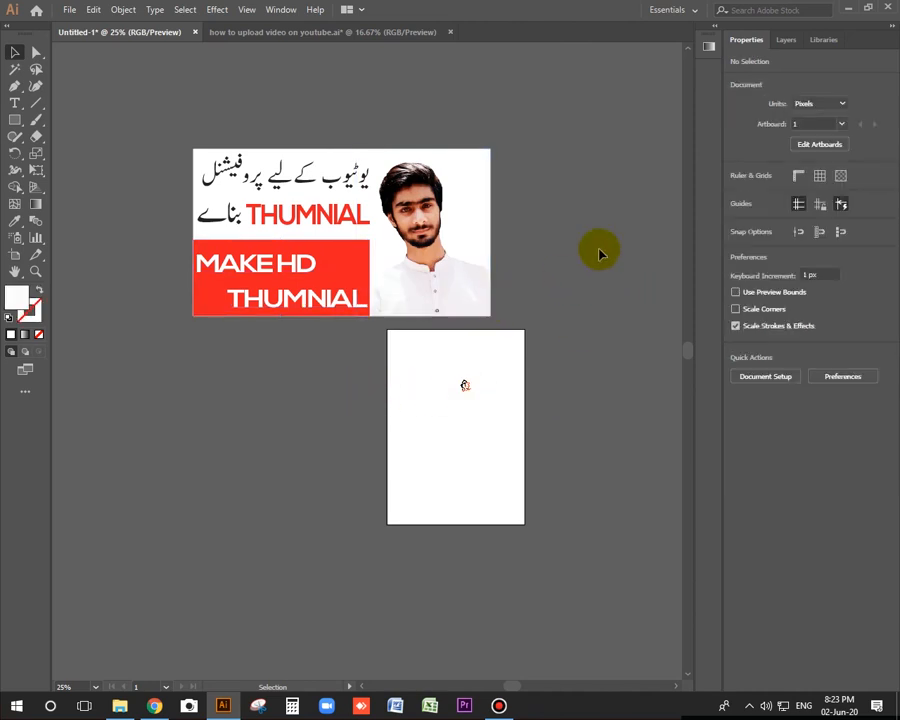
Step: Close the how to upload video on youtube.ai document
{"action": "left_click", "coordinate": [450, 32]}
{"action": "left_click", "coordinate": [519, 371]}
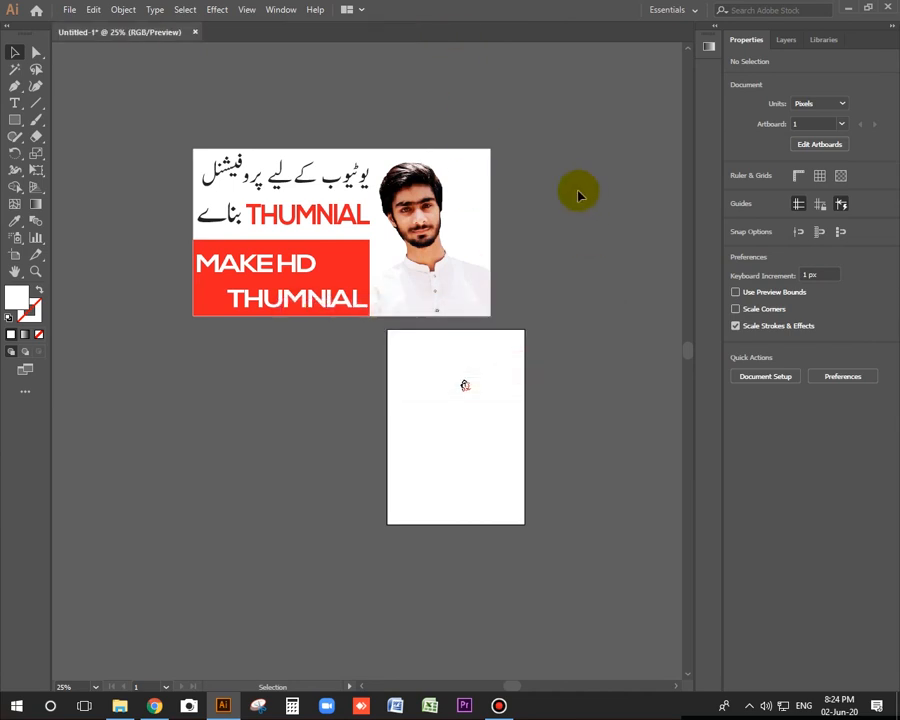
Step: Move the small logo from the blank portrait-format artboard straight up onto the white shirt in the thumbnail's lower-right corner
{"action": "left_click_drag", "start_coordinate": [464, 386], "coordinate": [464, 299]}
{"action": "left_click", "coordinate": [563, 243]}
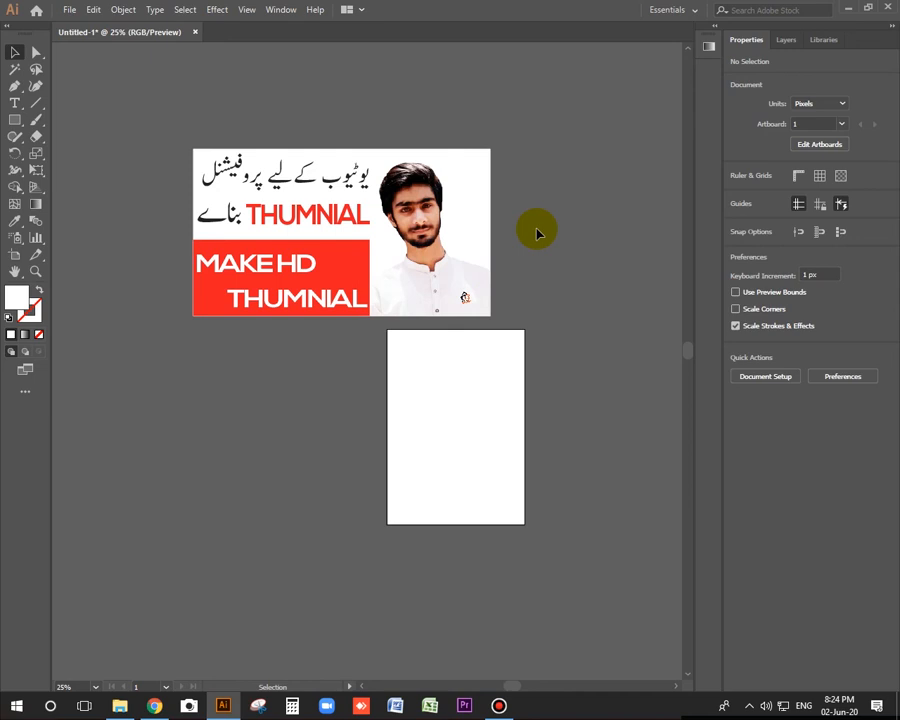
Step: Export the thumbnail to the Desktop as a PNG named HOW TO CREATE THUMNIAL, at High (300 ppi) resolution with a transparent background
{"action": "left_click", "coordinate": [66, 10]}
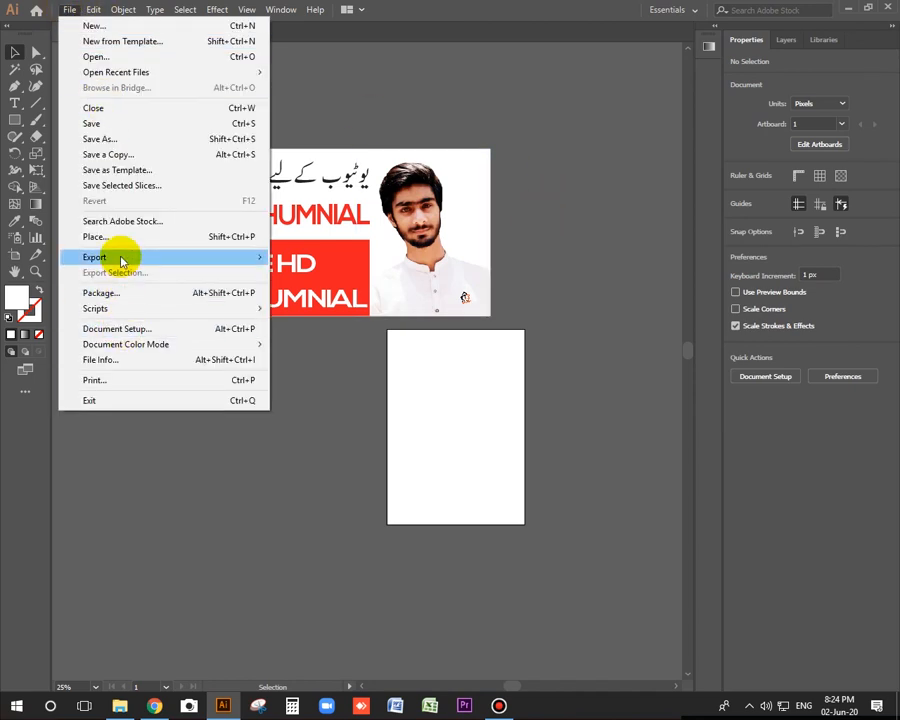
{"action": "mouse_move", "coordinate": [121, 261]}
{"action": "left_click", "coordinate": [297, 271]}
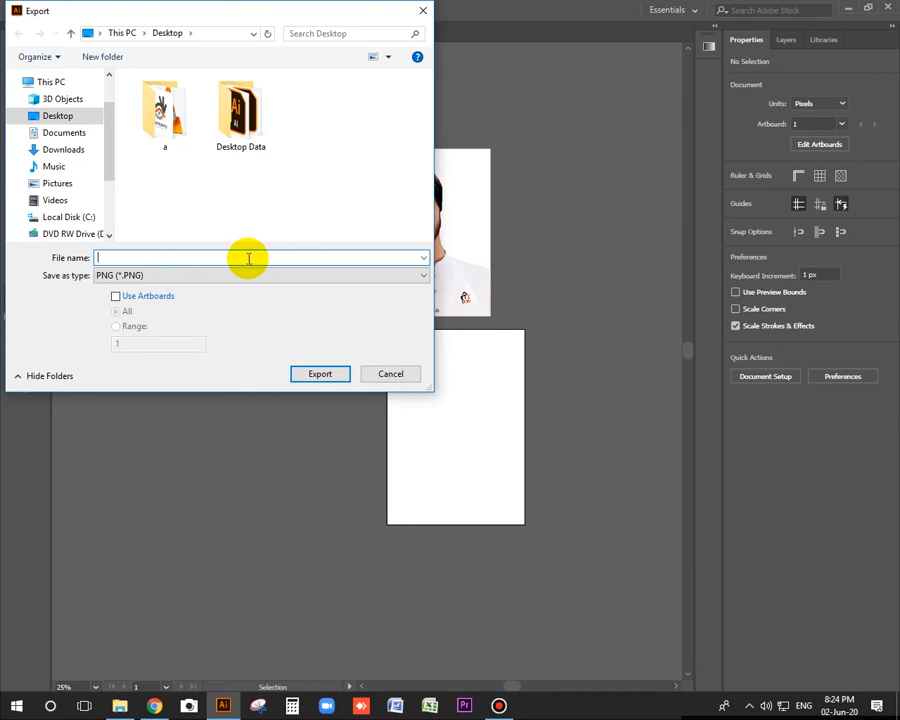
{"action": "type", "text": "HOW TO CREATE THUMNIAL"}
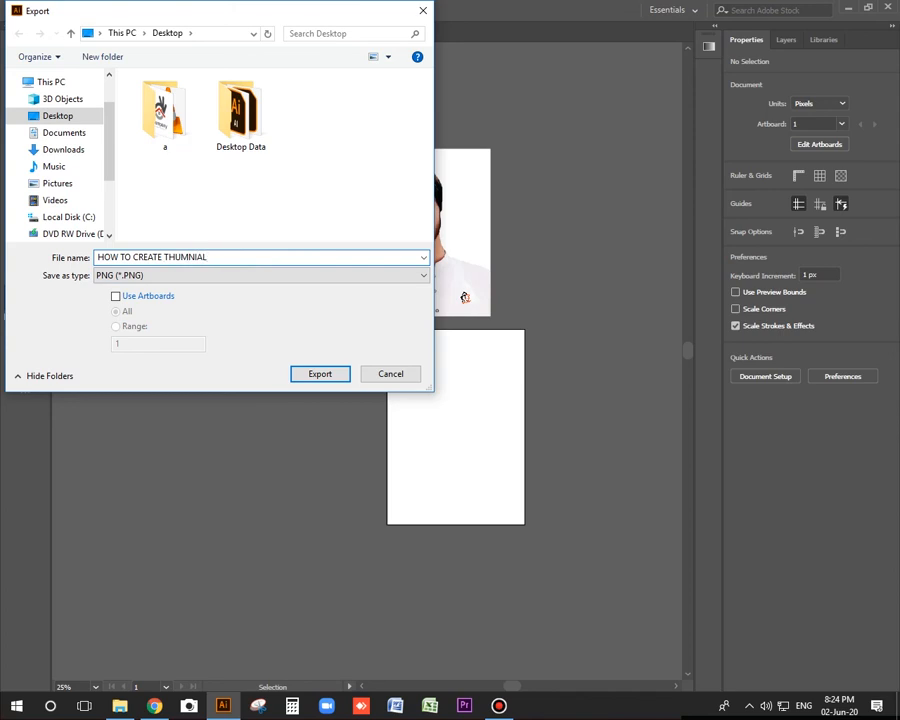
{"action": "left_click", "coordinate": [321, 375]}
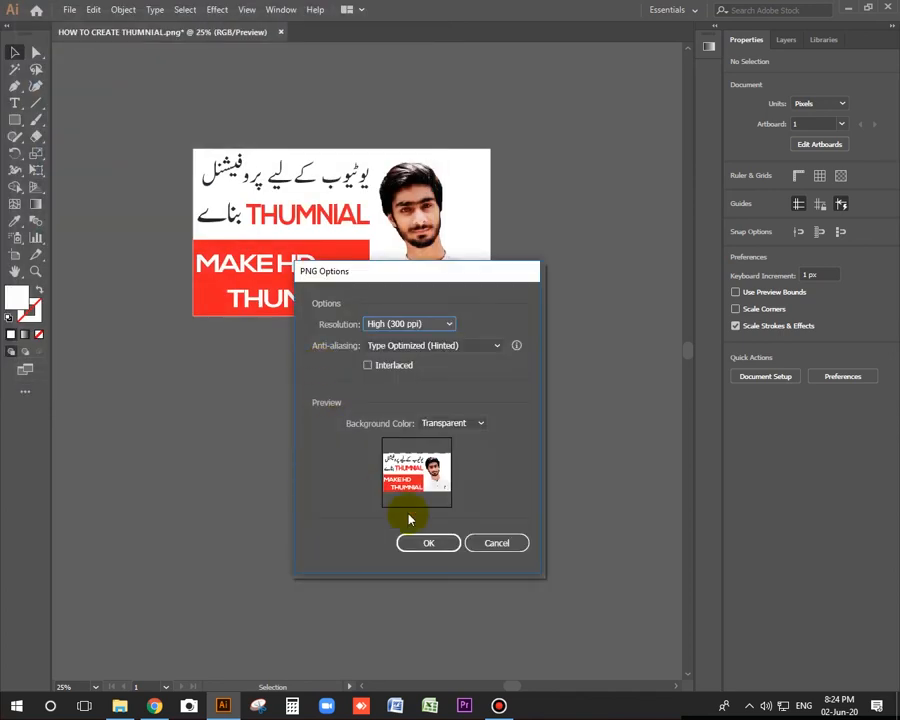
{"action": "left_click", "coordinate": [426, 541]}
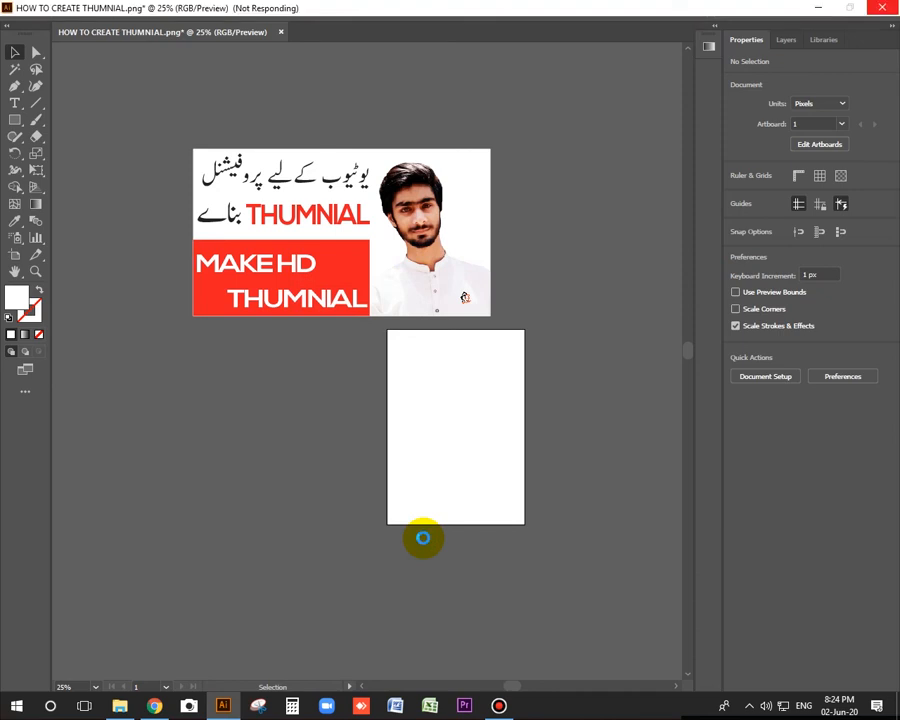
Step: Switch to the Windows desktop and open the exported HOW TO CREATE THUMNIAL image to view it
{"action": "left_click", "coordinate": [818, 8]}
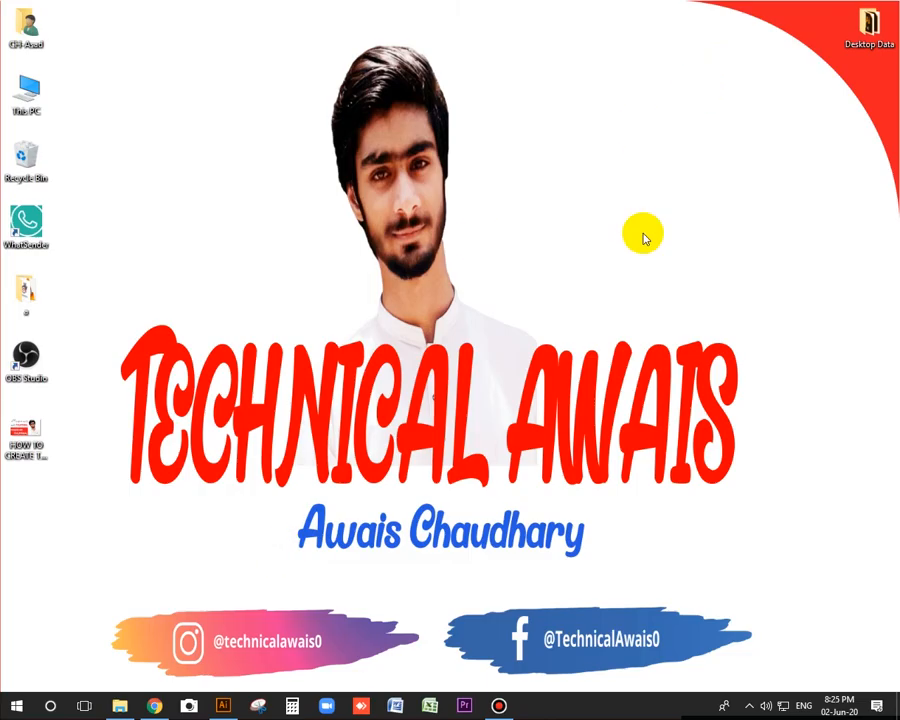
{"action": "double_click", "coordinate": [28, 434]}
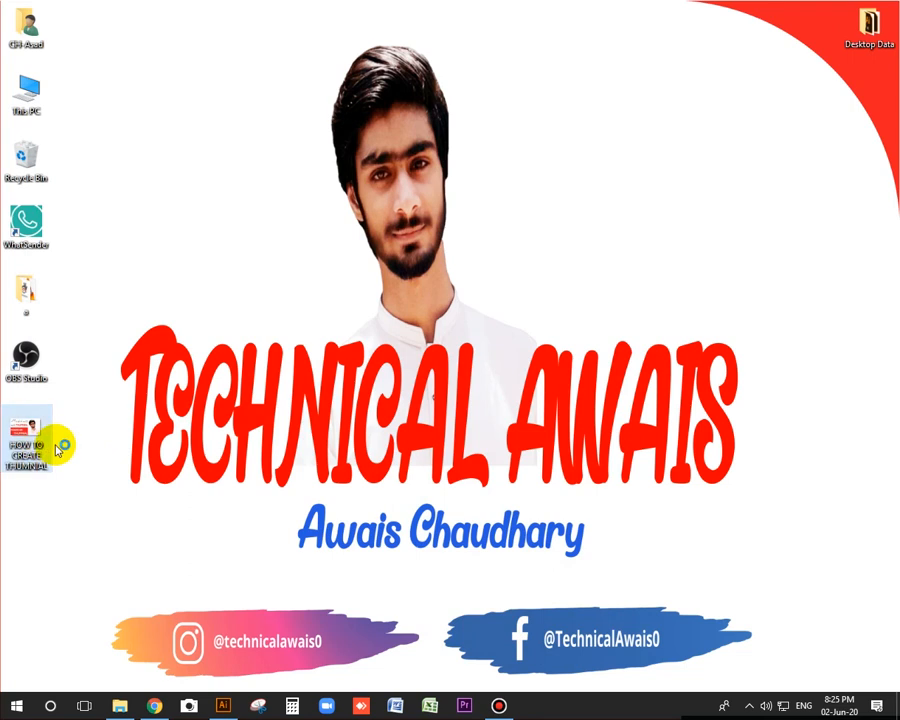